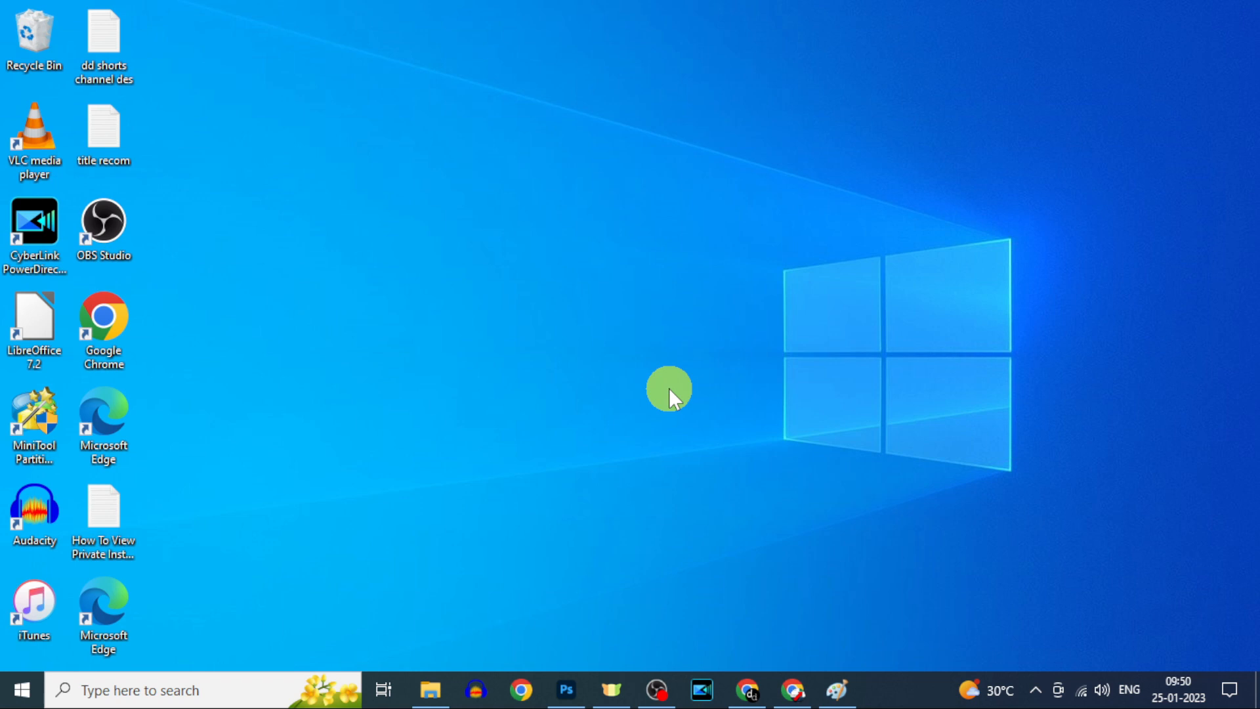
Step: Search Google for 'snappa' in a new Chrome tab and open the top snappa.com result
{"action": "left_click", "coordinate": [795, 691]}
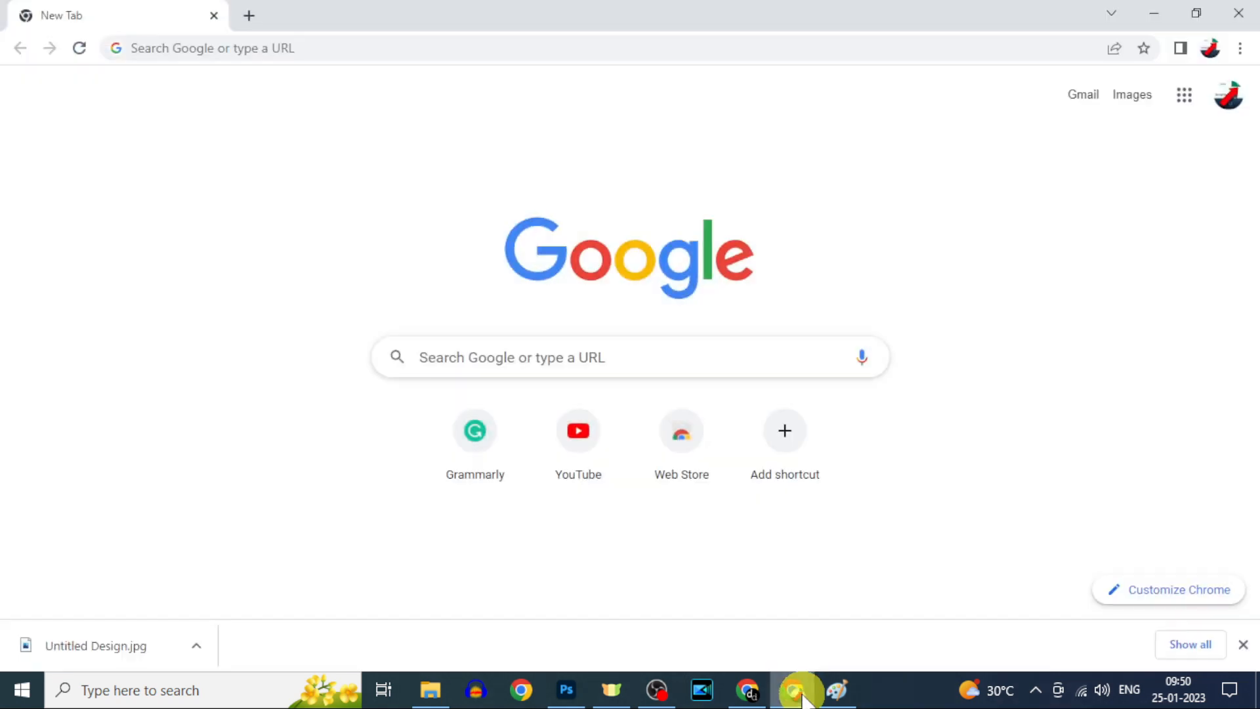
{"action": "left_click", "coordinate": [529, 358]}
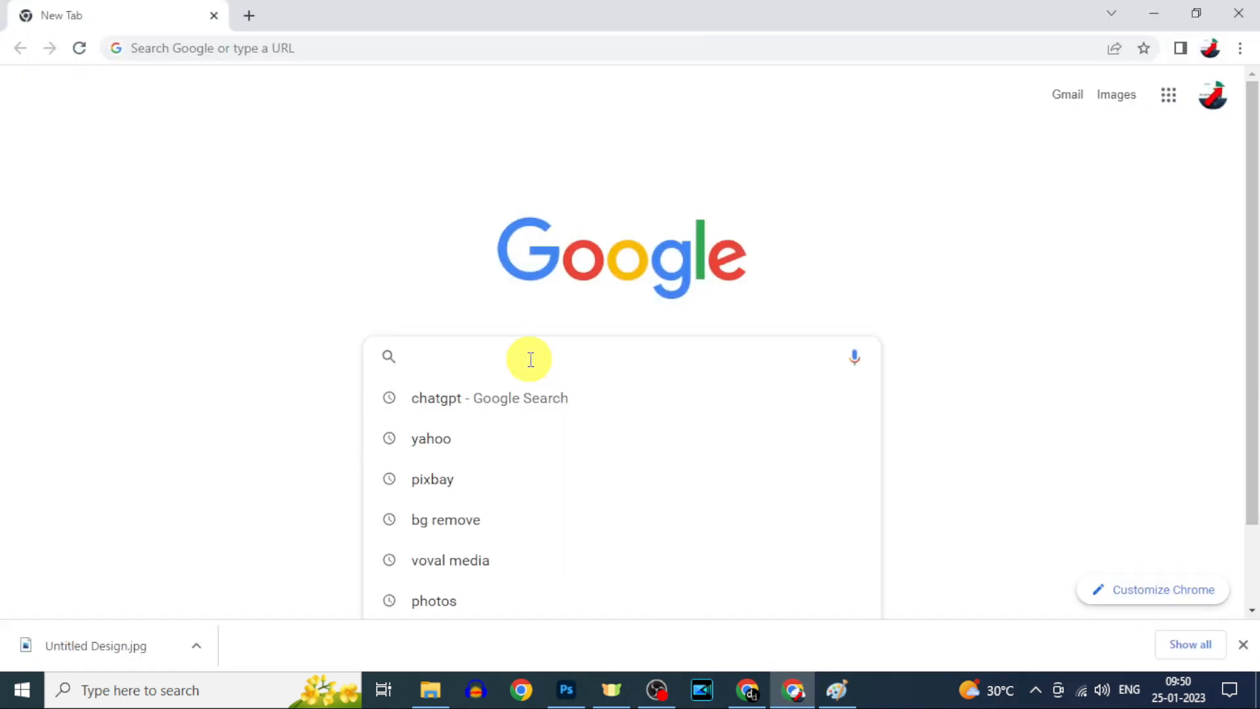
{"action": "type", "text": "snap"}
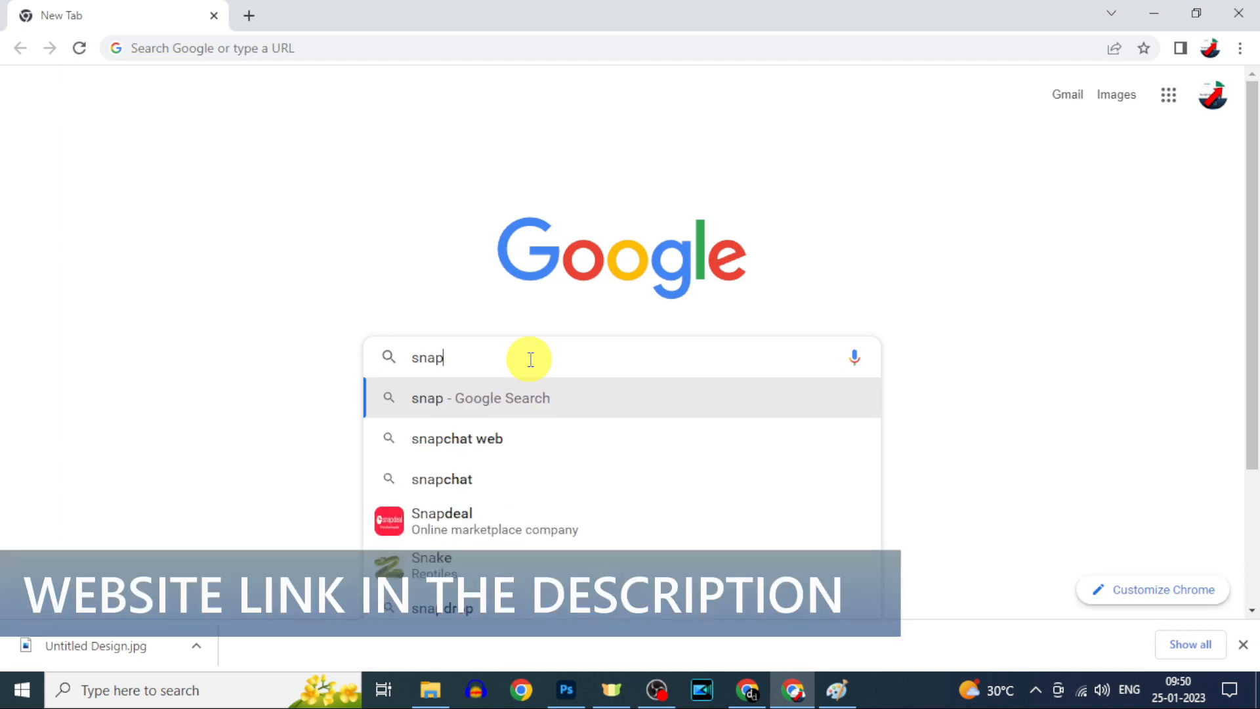
{"action": "type", "text": "pa"}
{"action": "key", "text": "Return"}
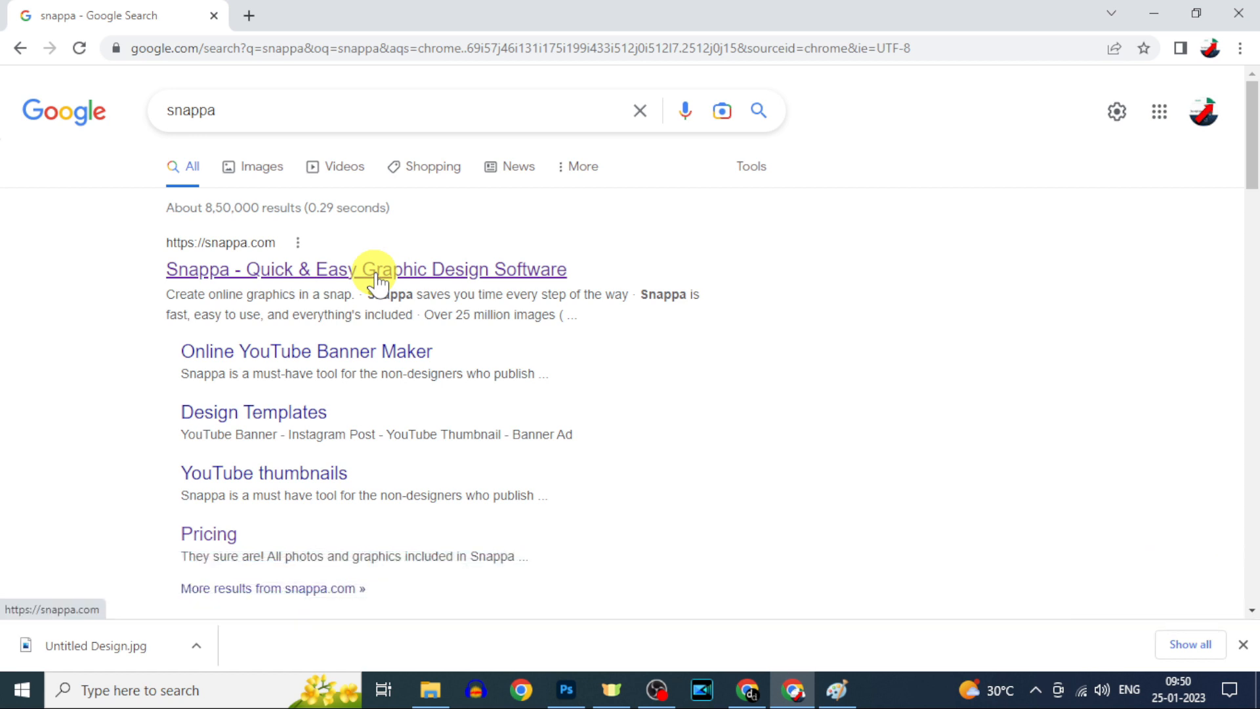
{"action": "left_click", "coordinate": [374, 281]}
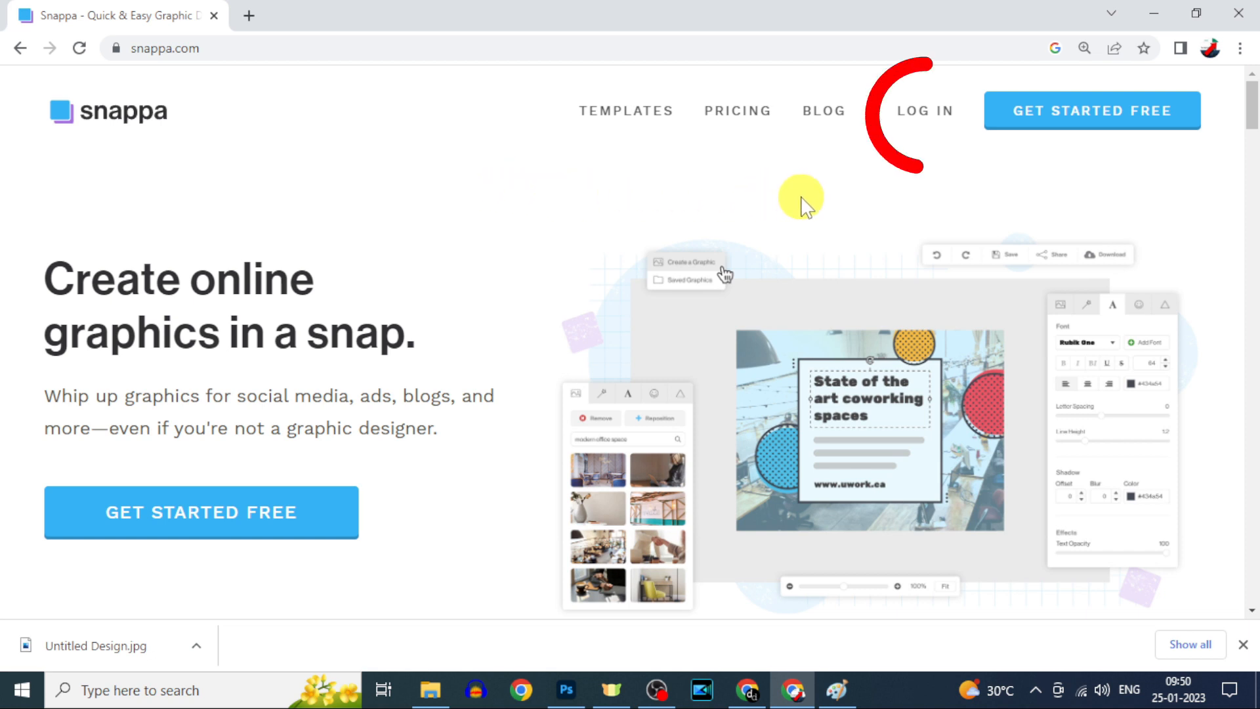
Step: Log in to Snappa with the saved account e-mail and the account password
{"action": "left_click", "coordinate": [928, 112]}
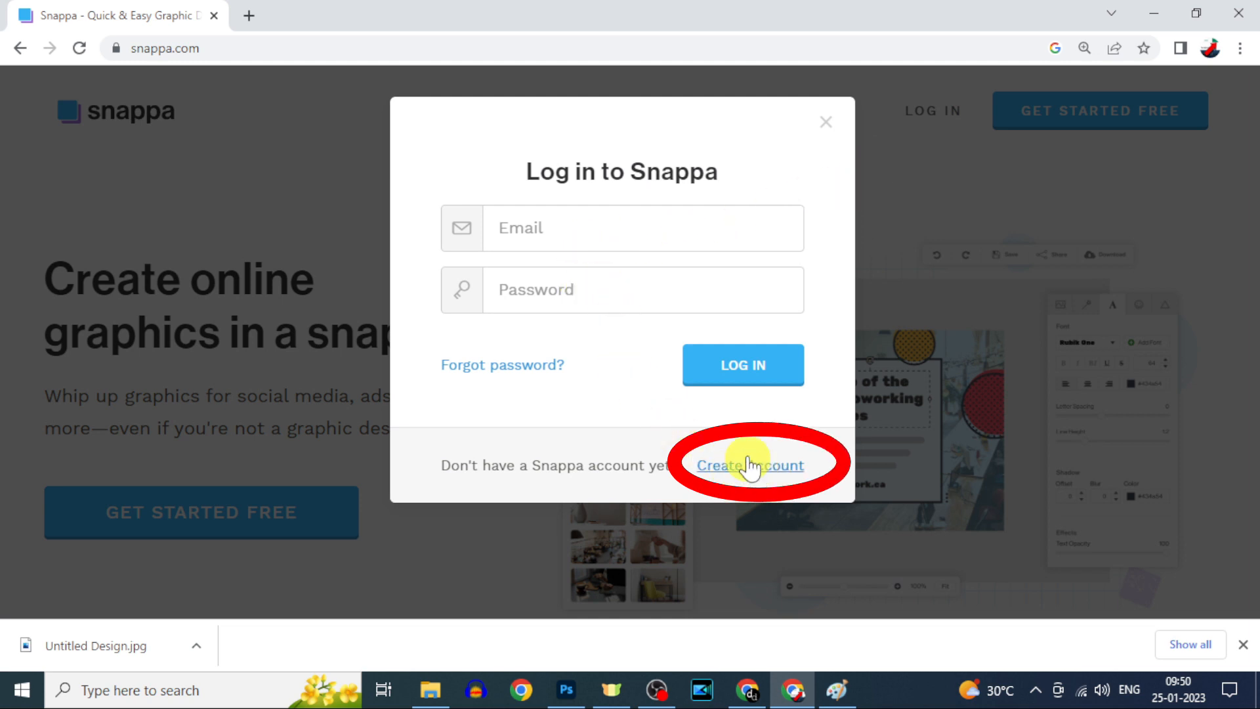
{"action": "left_click", "coordinate": [557, 235]}
{"action": "left_click", "coordinate": [580, 287]}
{"action": "left_click", "coordinate": [575, 292]}
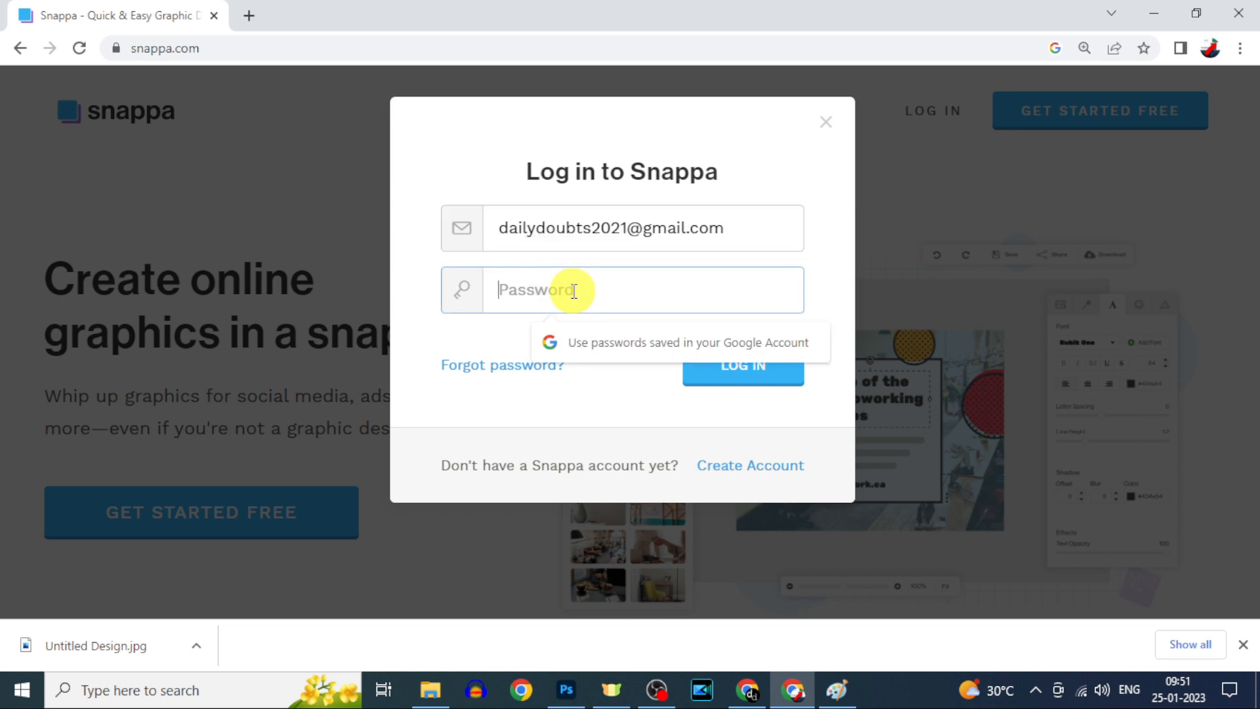
{"action": "type", "text": "••"}
{"action": "left_click", "coordinate": [732, 369]}
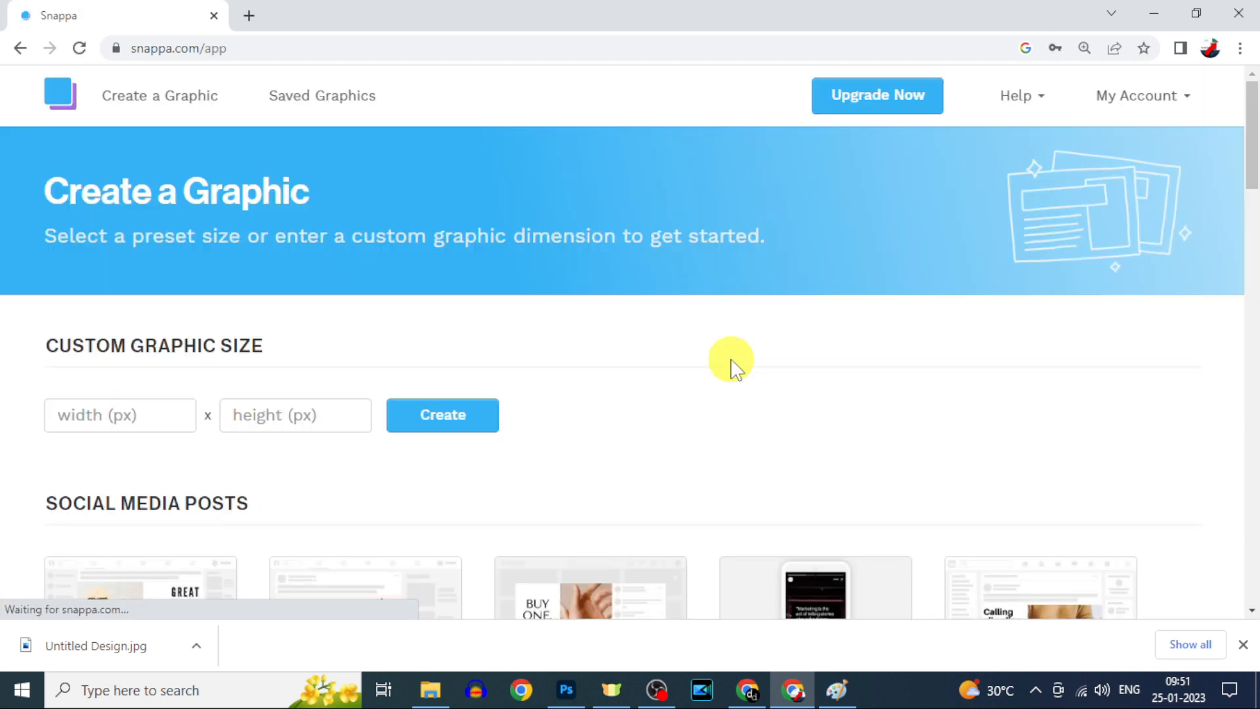
Step: Create a blank custom graphic with width 800 px and height 800 px
{"action": "scroll", "coordinate": [833, 360], "scroll_direction": "down", "scroll_amount": 8}
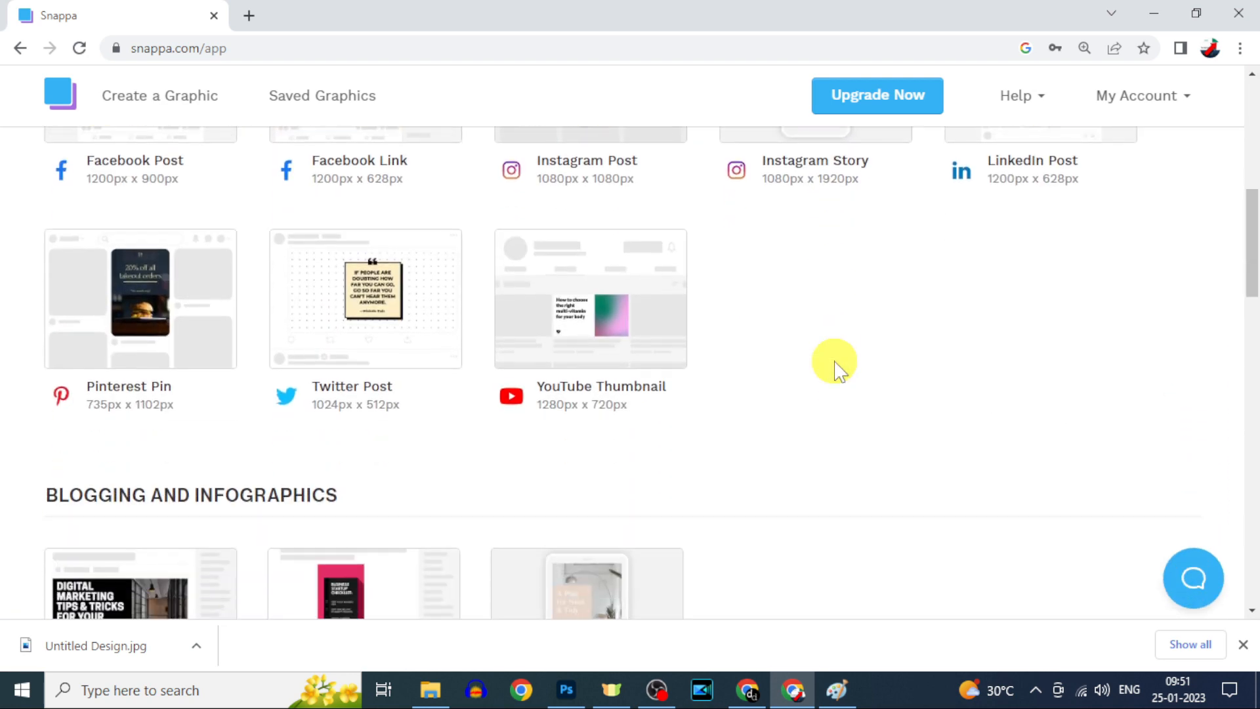
{"action": "scroll", "coordinate": [836, 364], "scroll_direction": "down", "scroll_amount": 10}
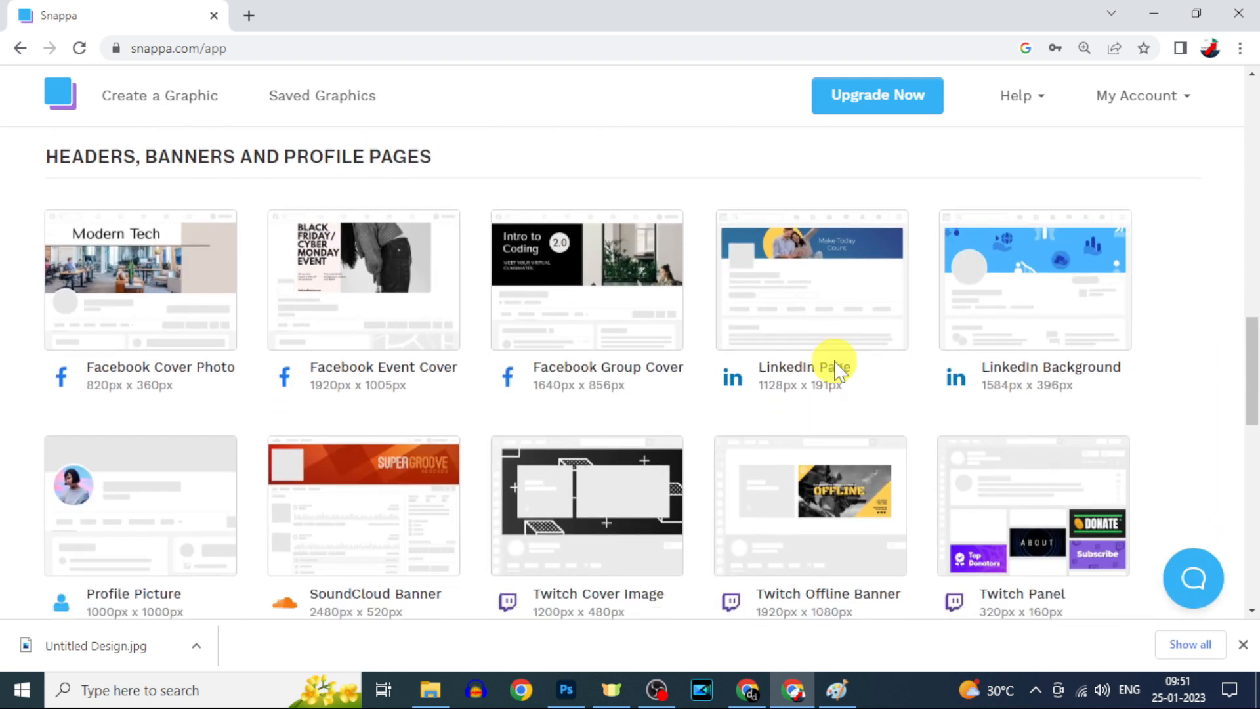
{"action": "scroll", "coordinate": [835, 368], "scroll_direction": "down", "scroll_amount": 5}
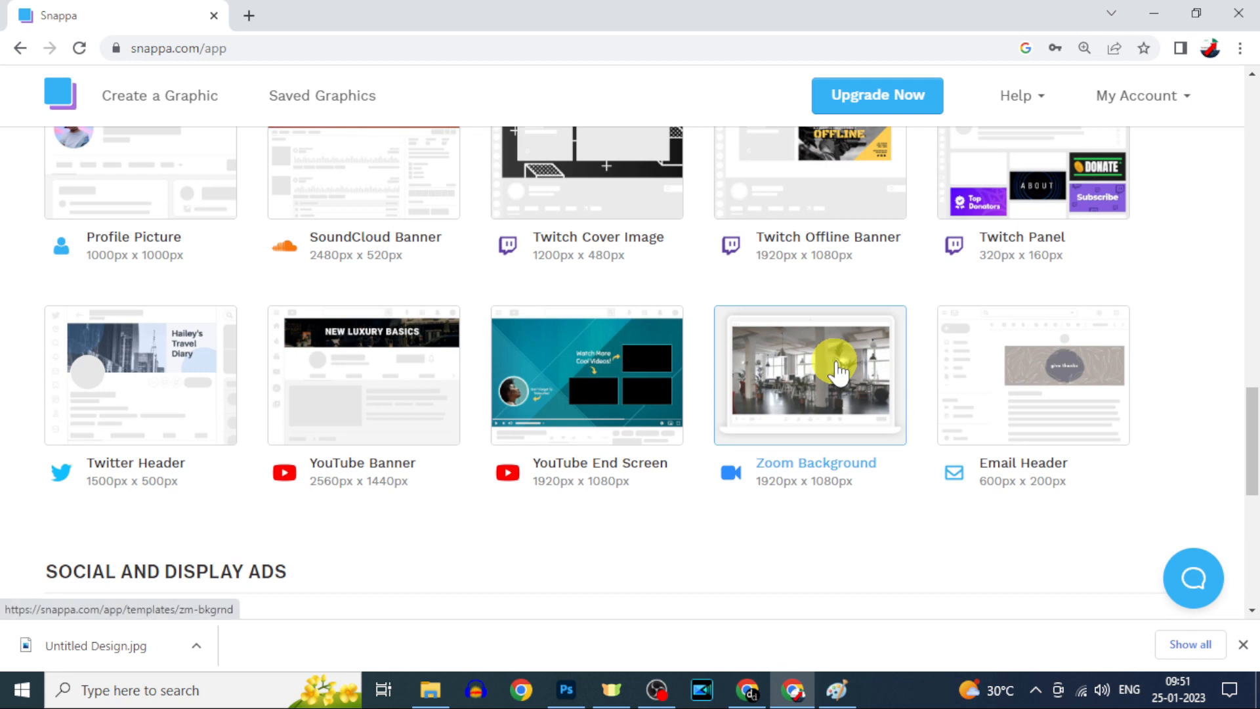
{"action": "scroll", "coordinate": [837, 370], "scroll_direction": "up", "scroll_amount": 20}
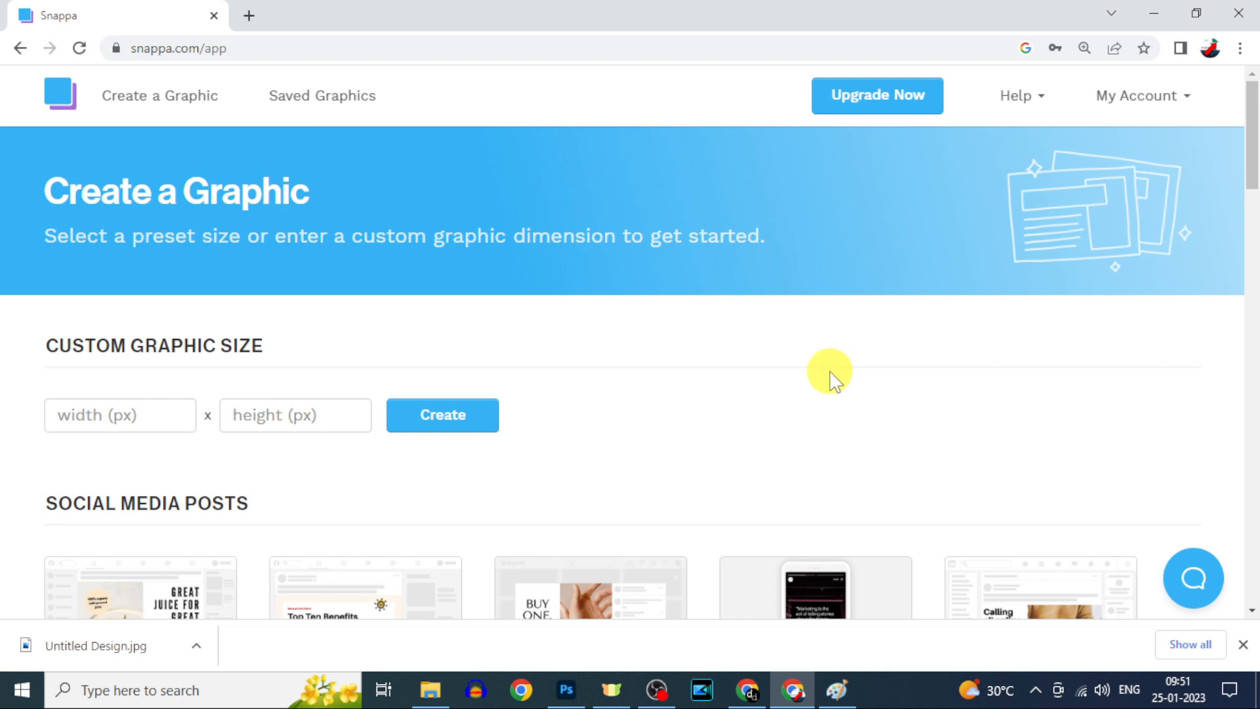
{"action": "scroll", "coordinate": [604, 413], "scroll_direction": "down", "scroll_amount": 3}
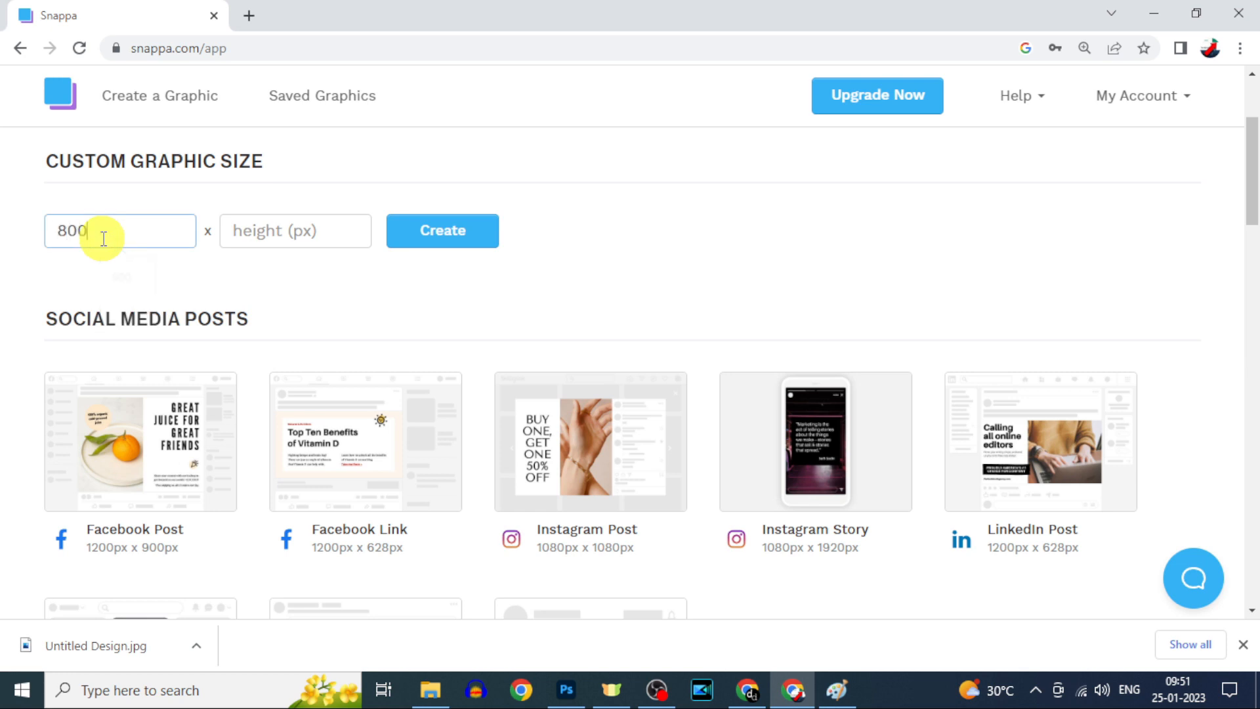
{"action": "left_click", "coordinate": [103, 238]}
{"action": "type", "text": "800"}
{"action": "left_click", "coordinate": [263, 235]}
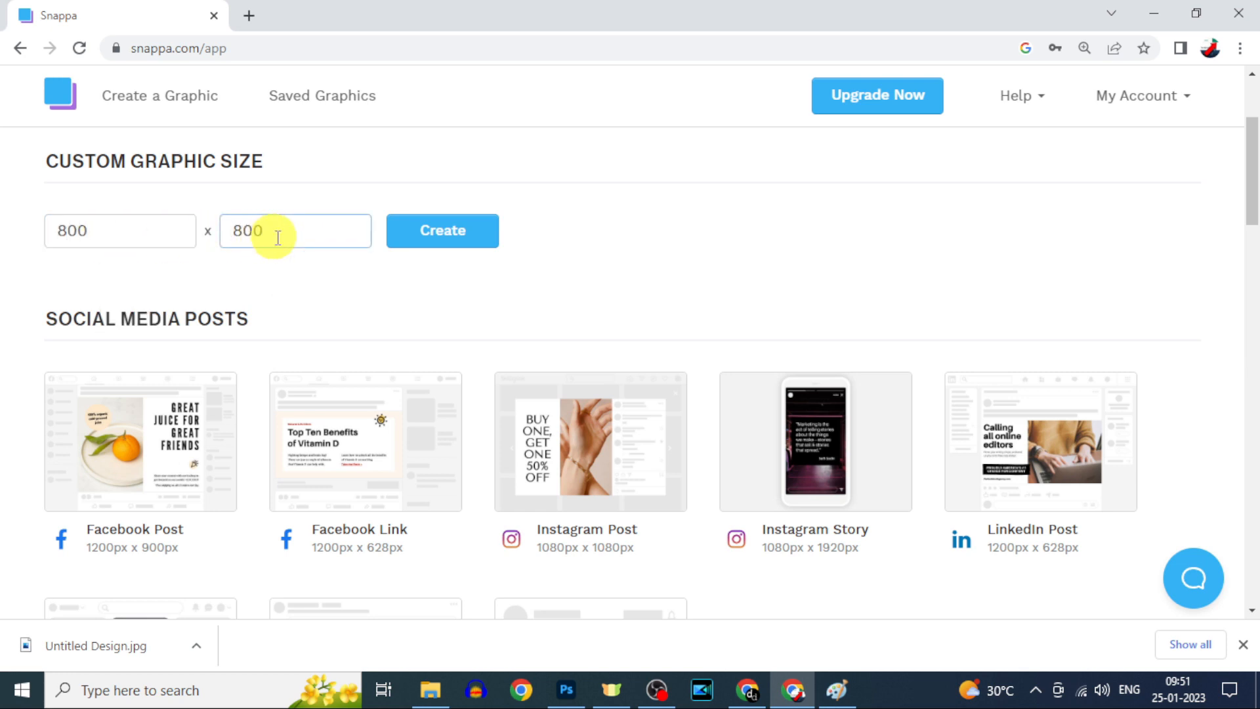
{"action": "left_click", "coordinate": [441, 237]}
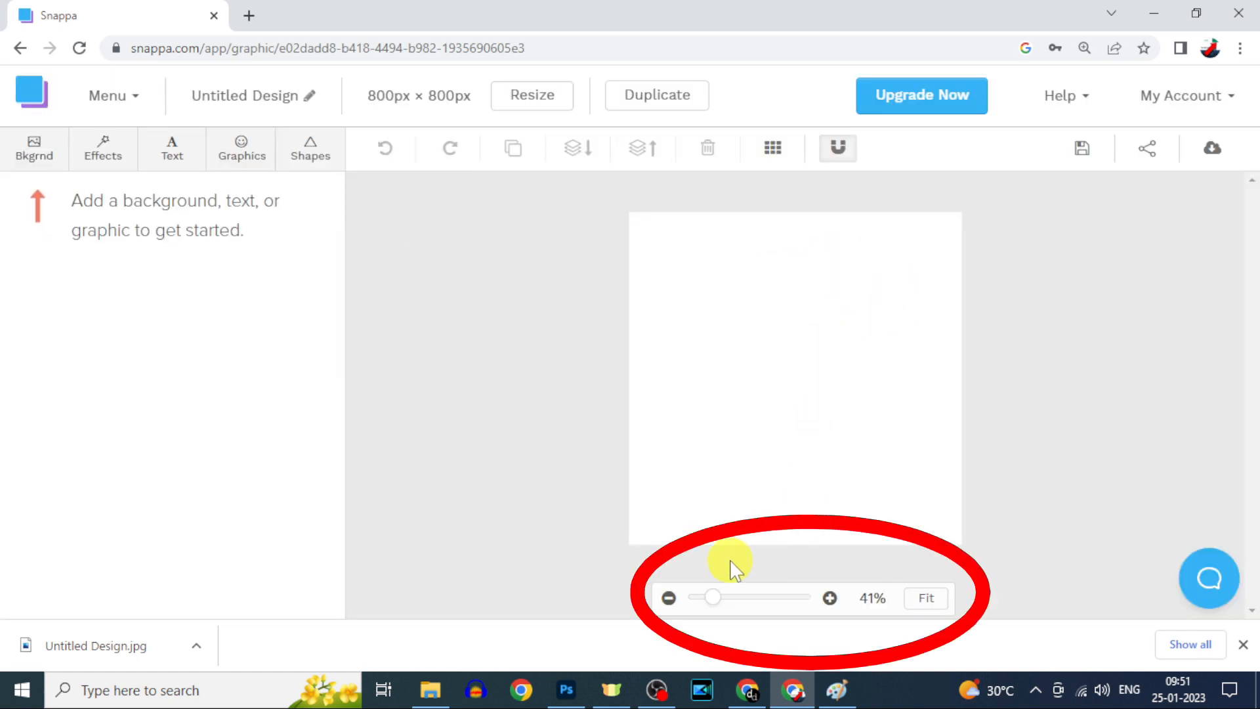
Step: Try the laptop photo and then the green floral pattern as the canvas background
{"action": "left_click_drag", "start_coordinate": [716, 598], "coordinate": [708, 600]}
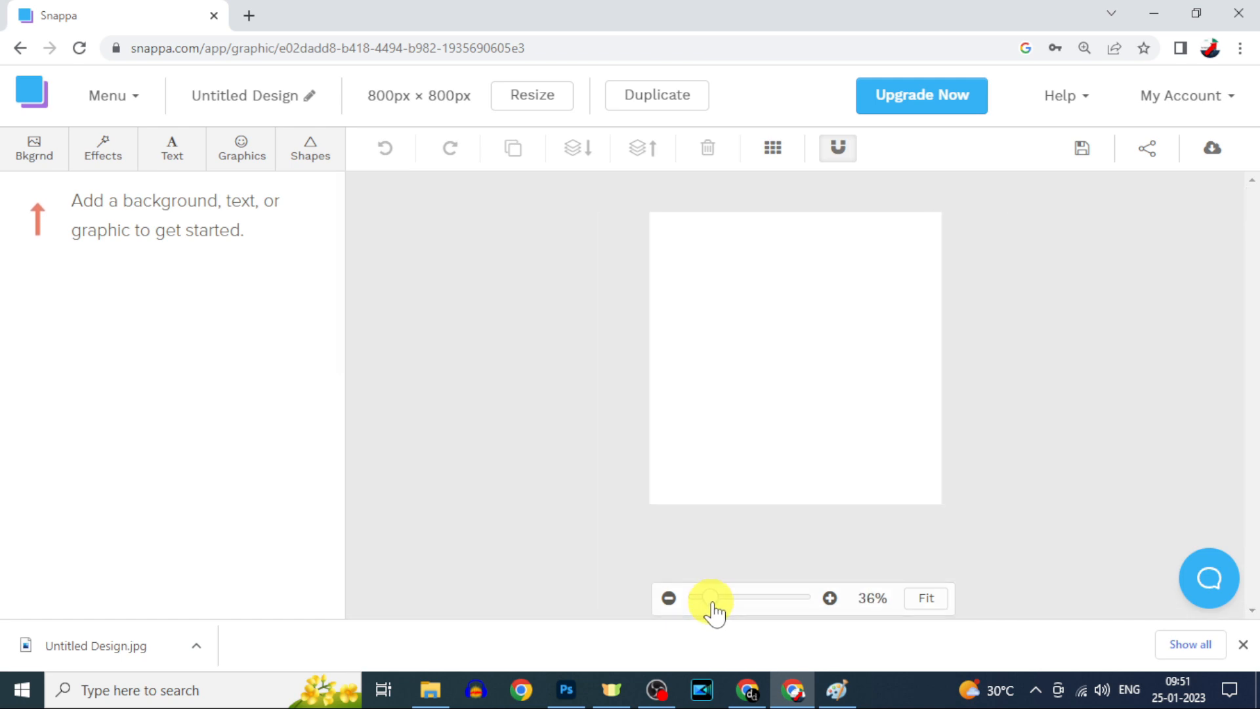
{"action": "left_click", "coordinate": [926, 597]}
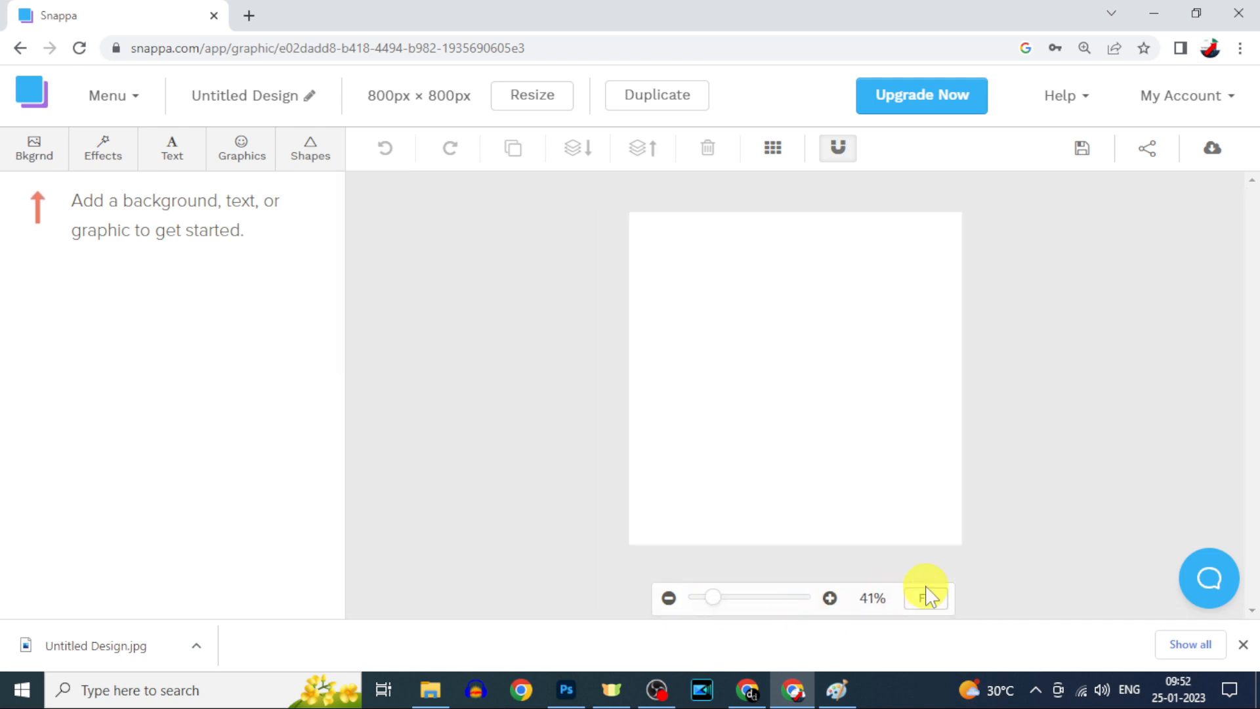
{"action": "left_click", "coordinate": [29, 168]}
{"action": "scroll", "coordinate": [219, 485], "scroll_direction": "down", "scroll_amount": 5}
{"action": "left_click", "coordinate": [113, 444]}
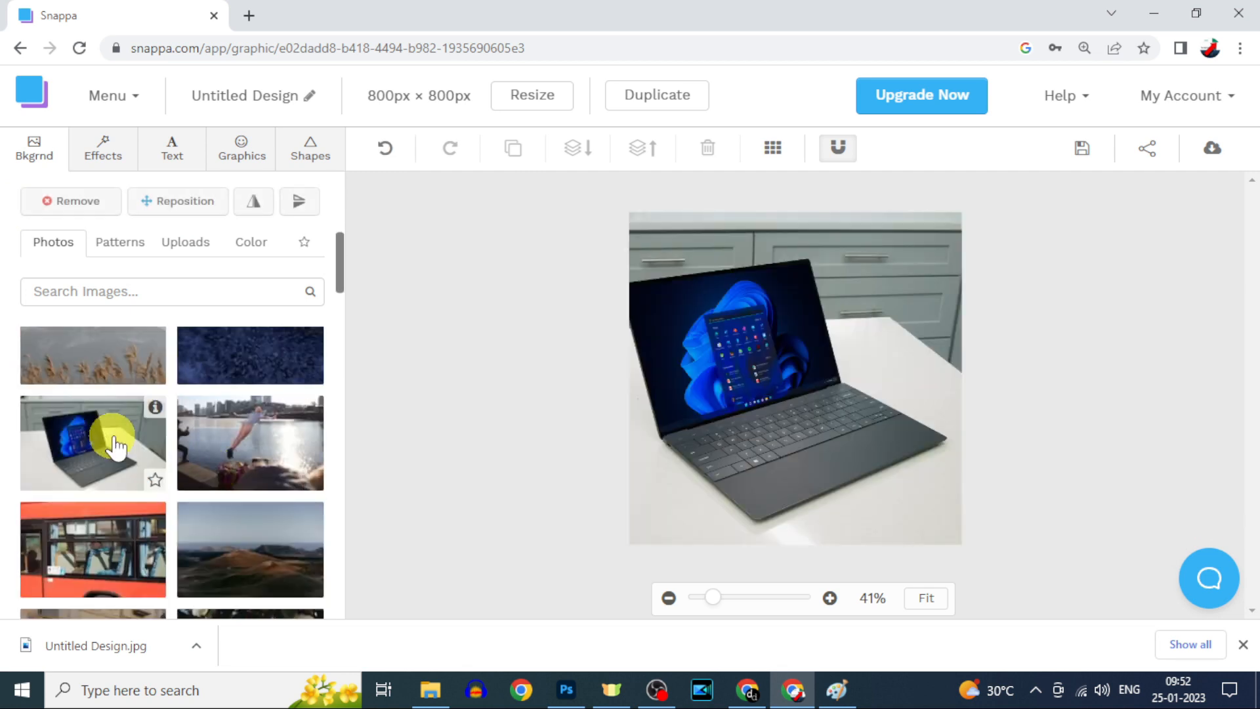
{"action": "left_click", "coordinate": [115, 249]}
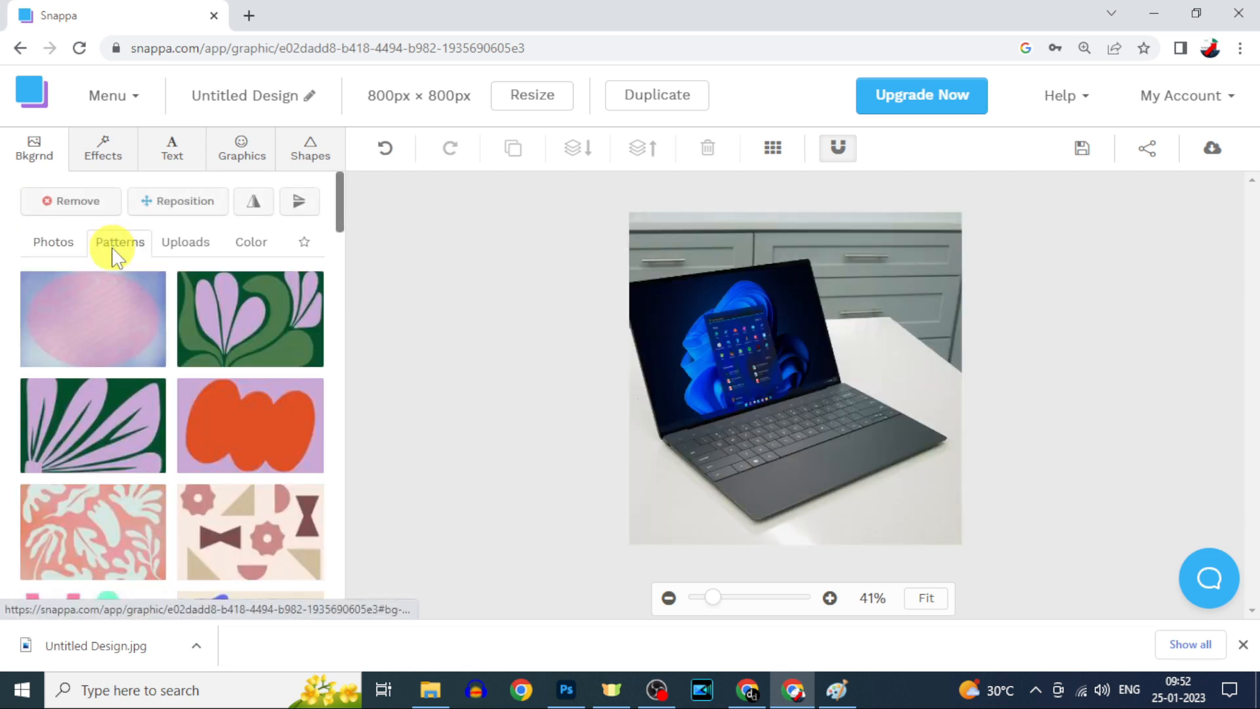
{"action": "left_click", "coordinate": [207, 338]}
Step: Set a solid light blue (#4fc1e9) background without the pattern and show the alignment grid
{"action": "left_click", "coordinate": [193, 249]}
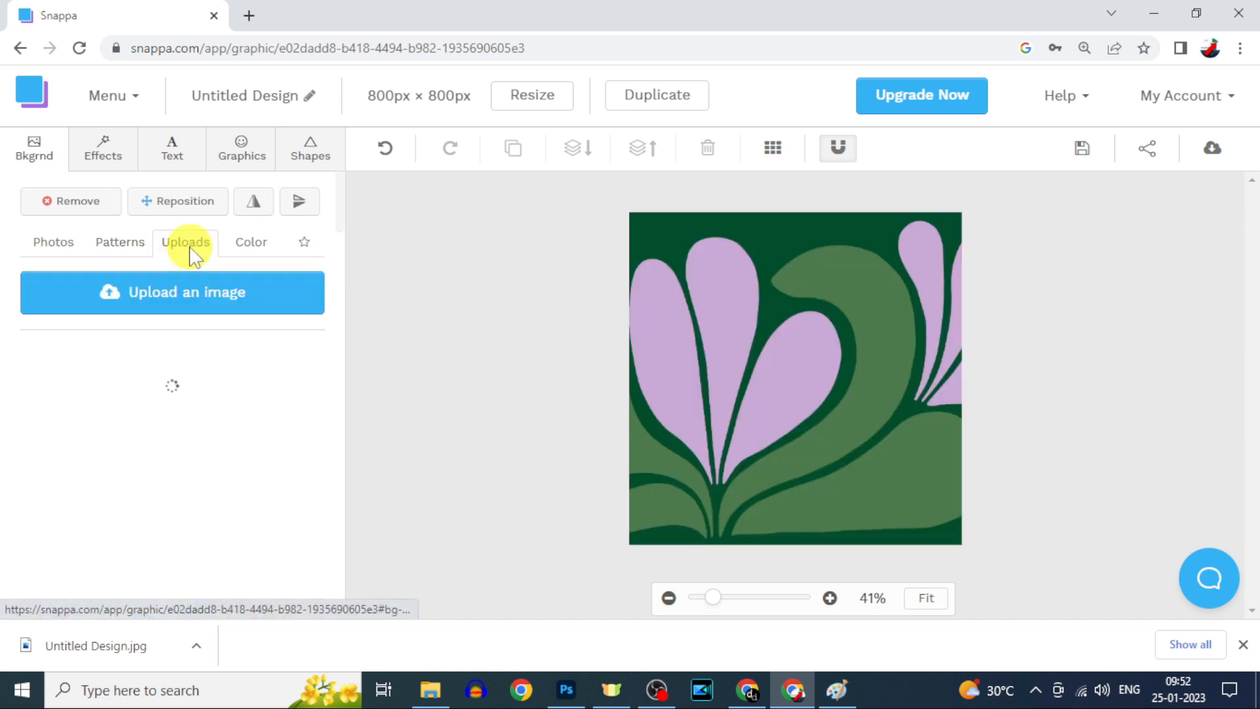
{"action": "left_click", "coordinate": [251, 248]}
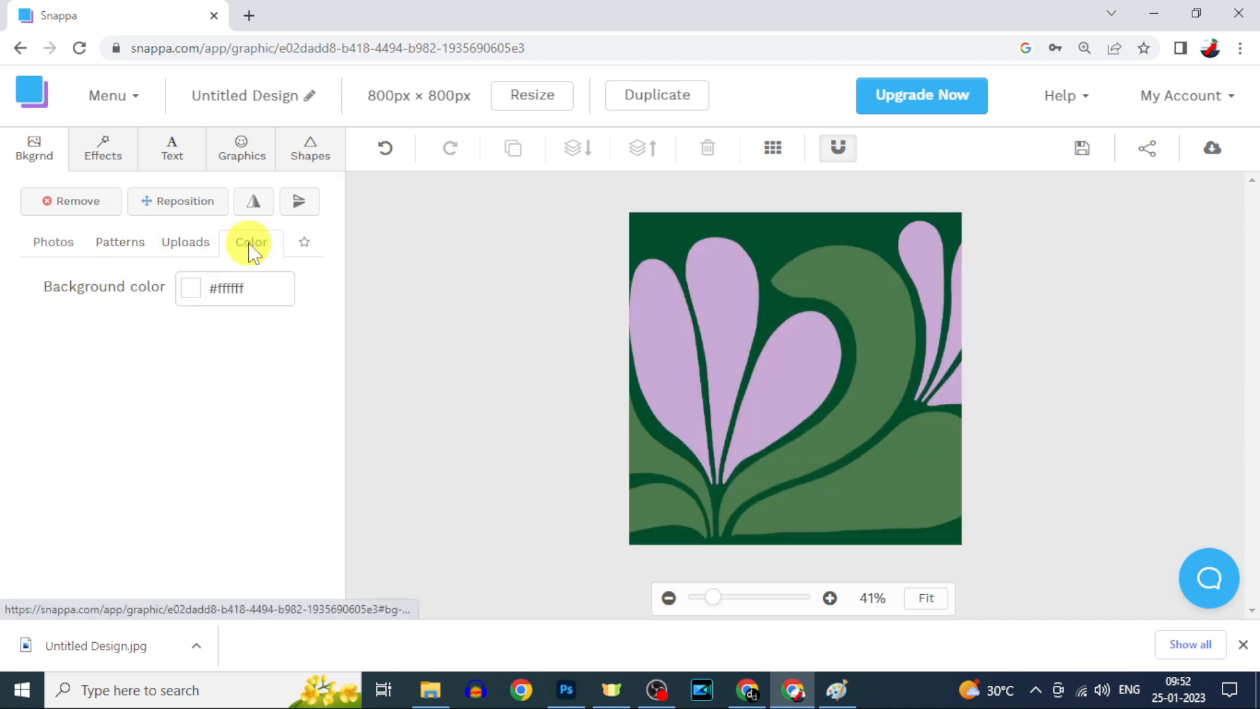
{"action": "left_click", "coordinate": [191, 289]}
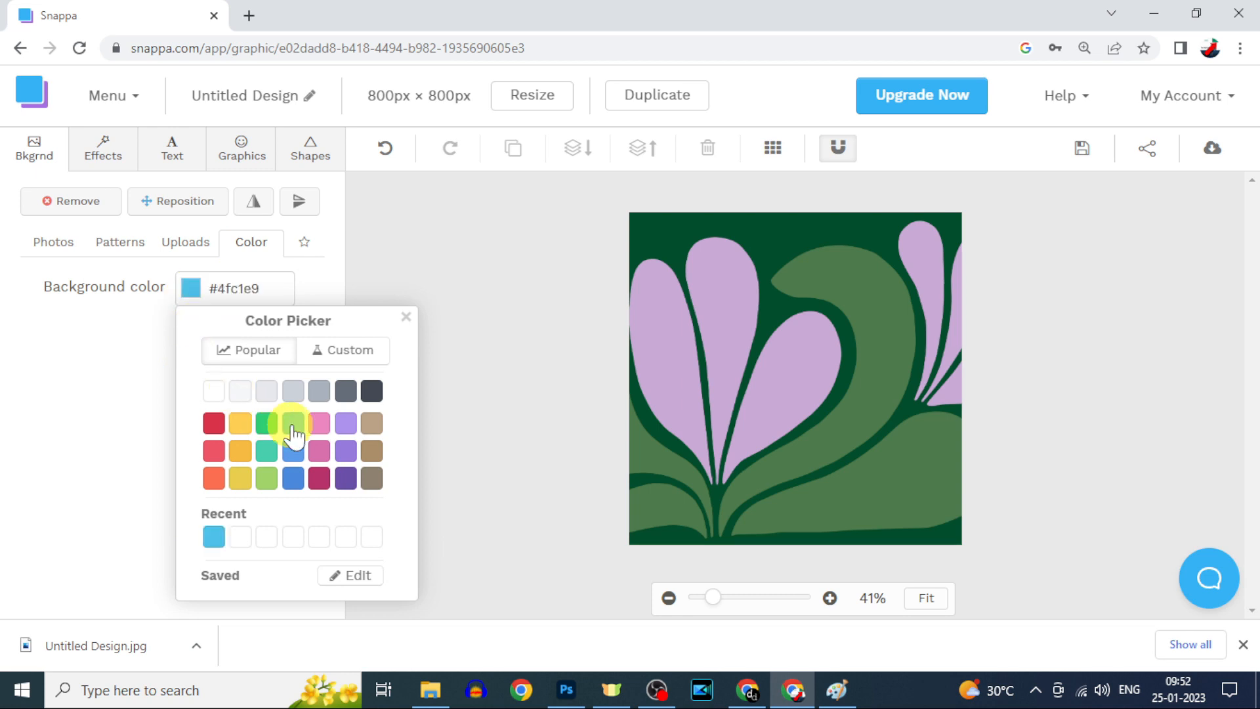
{"action": "left_click", "coordinate": [58, 203]}
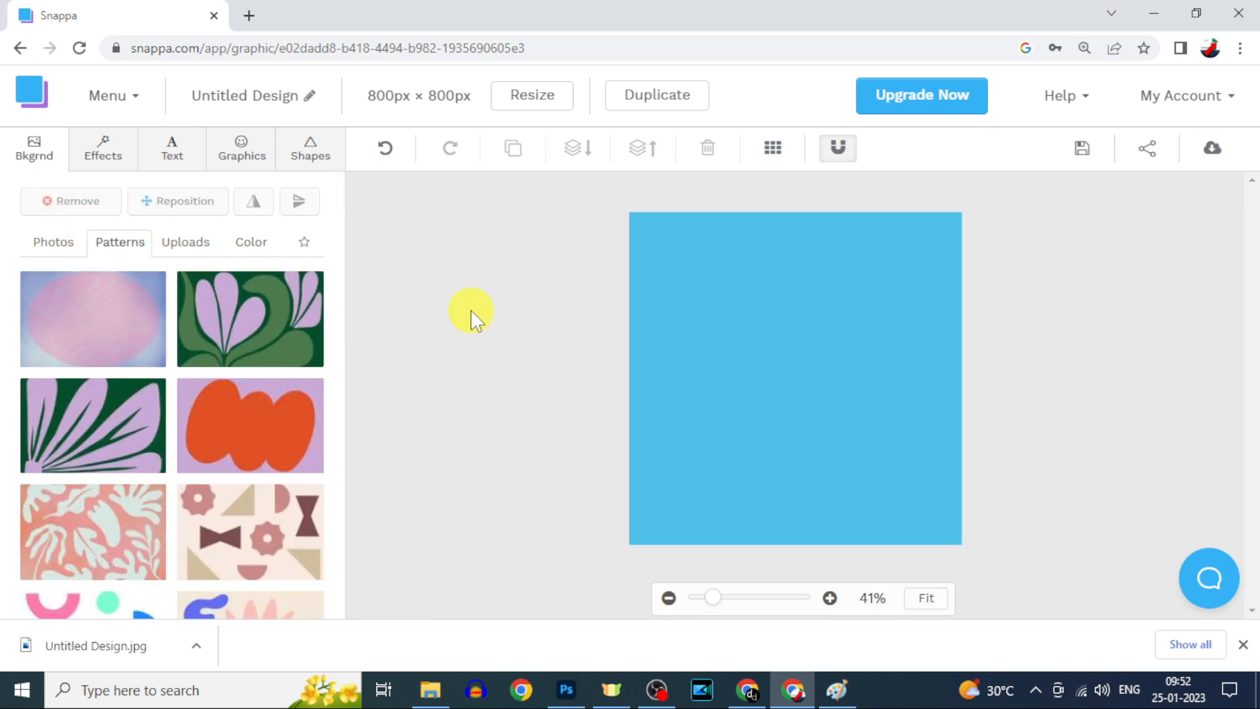
{"action": "left_click", "coordinate": [829, 316]}
{"action": "left_click", "coordinate": [778, 155]}
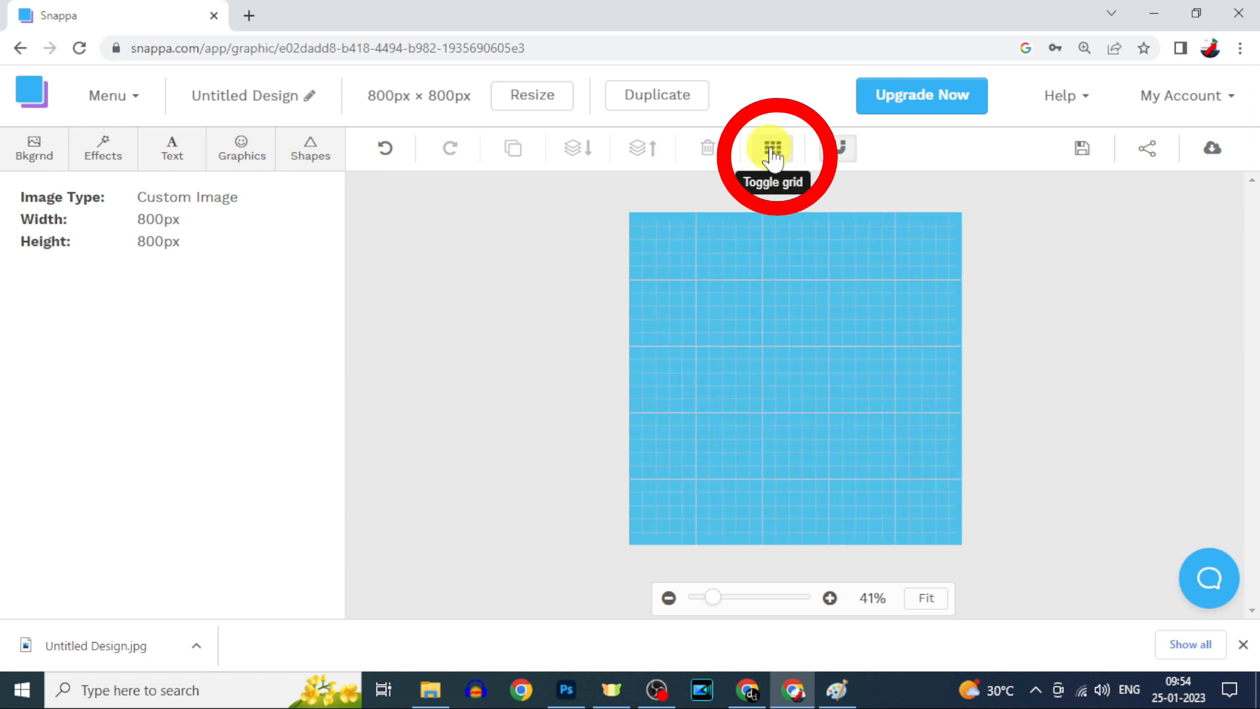
Step: Add a circle enlarged to nearly fill the canvas and fill it yellow
{"action": "left_click", "coordinate": [310, 157]}
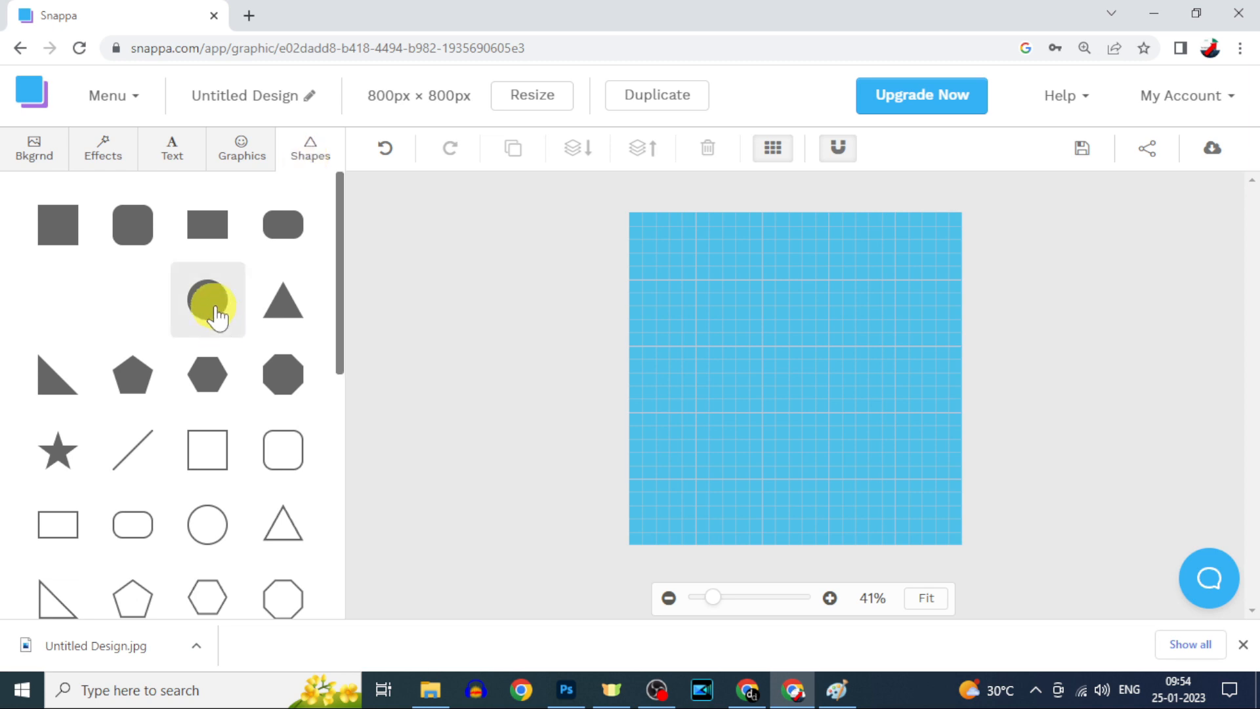
{"action": "left_click", "coordinate": [215, 317]}
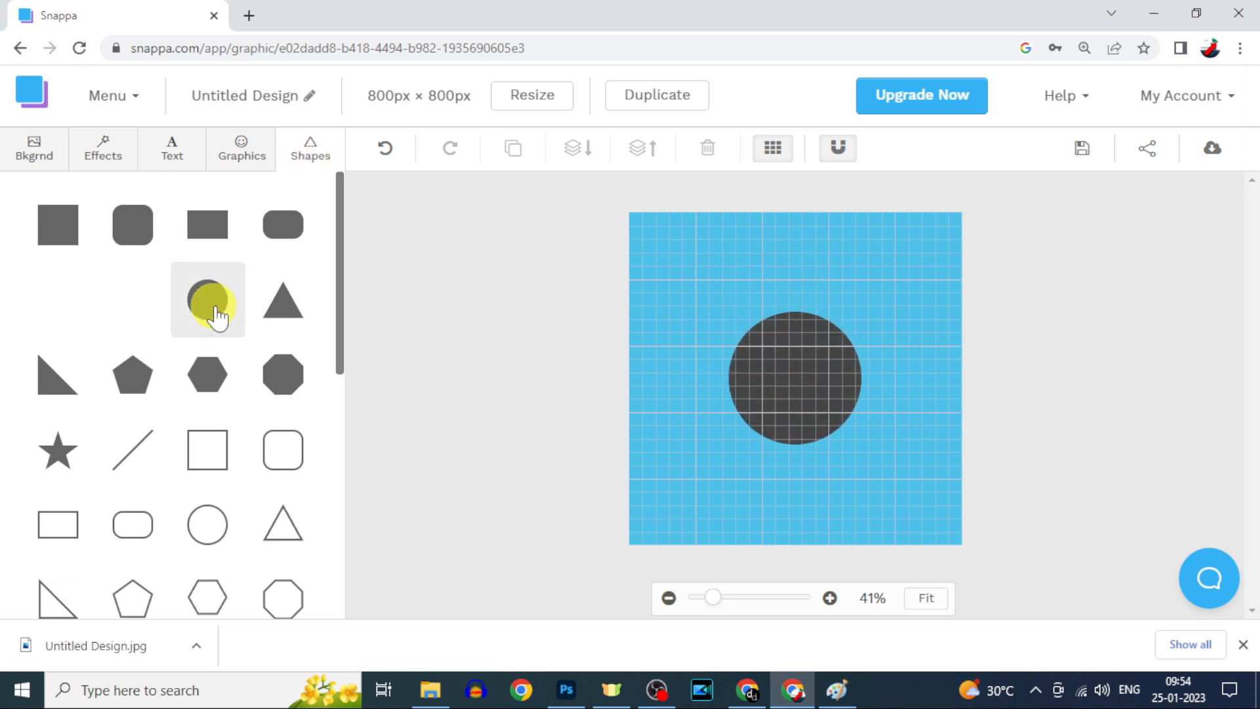
{"action": "left_click", "coordinate": [810, 363]}
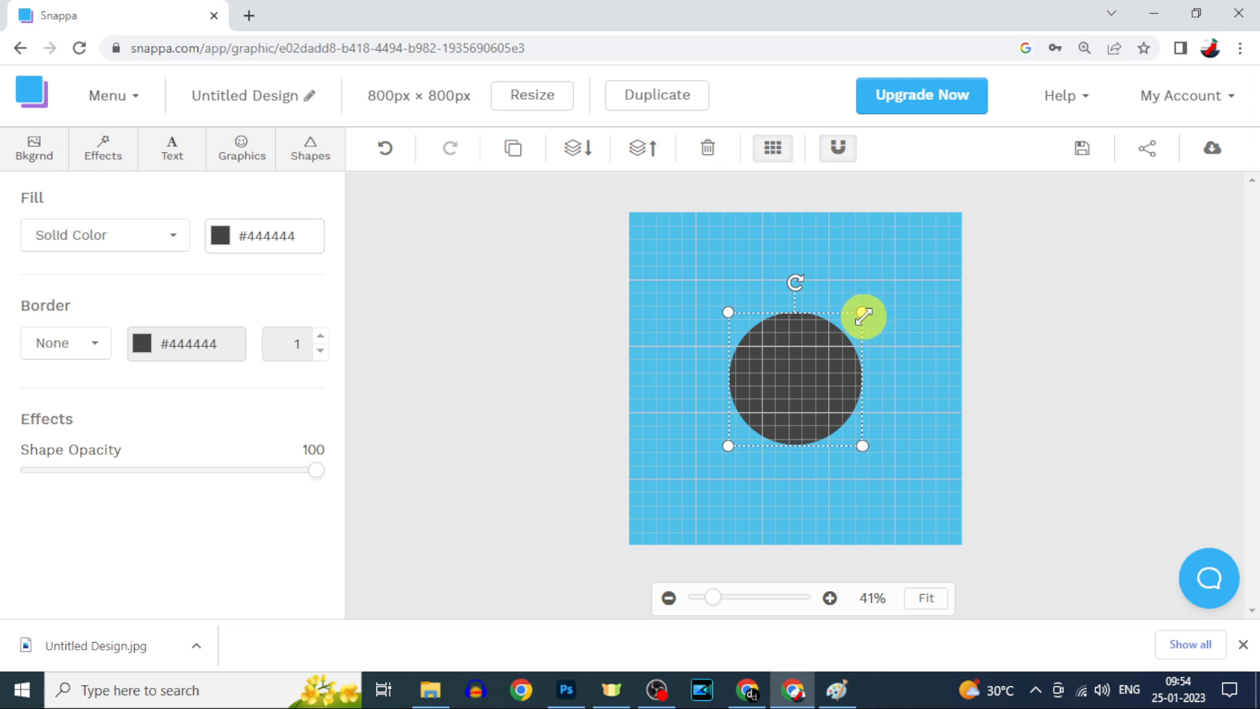
{"action": "left_click_drag", "start_coordinate": [862, 311], "coordinate": [950, 271]}
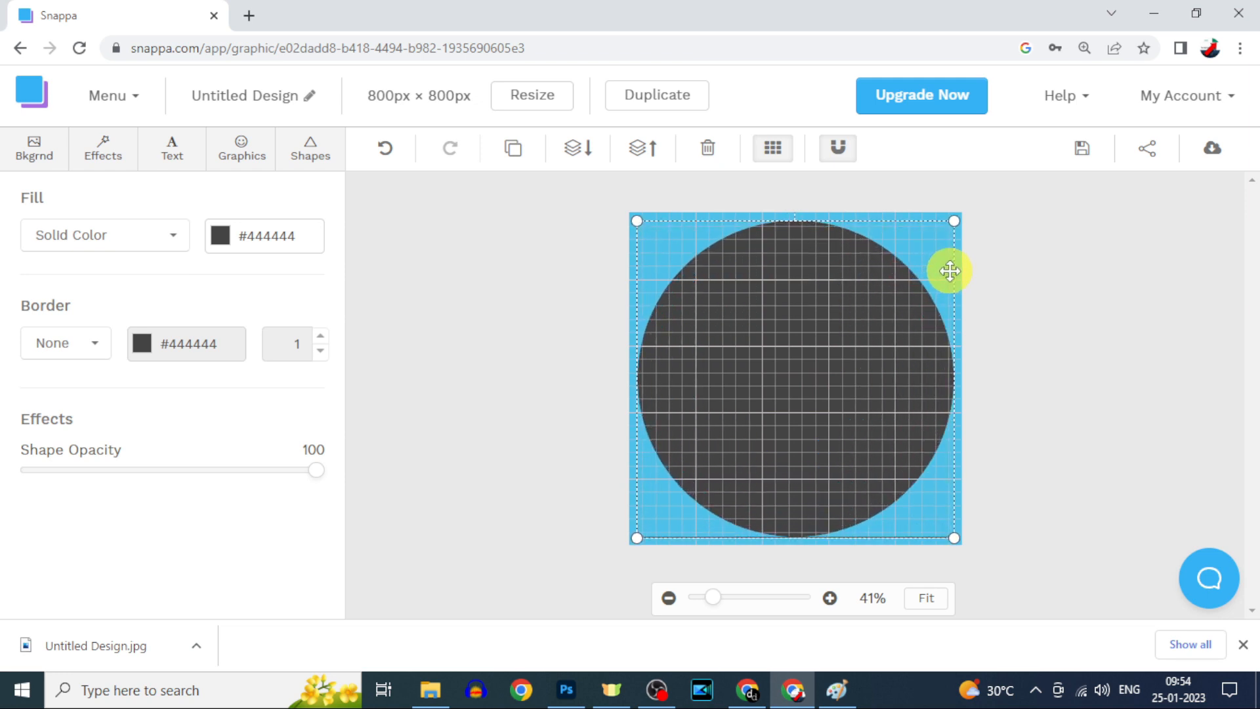
{"action": "left_click", "coordinate": [1032, 289]}
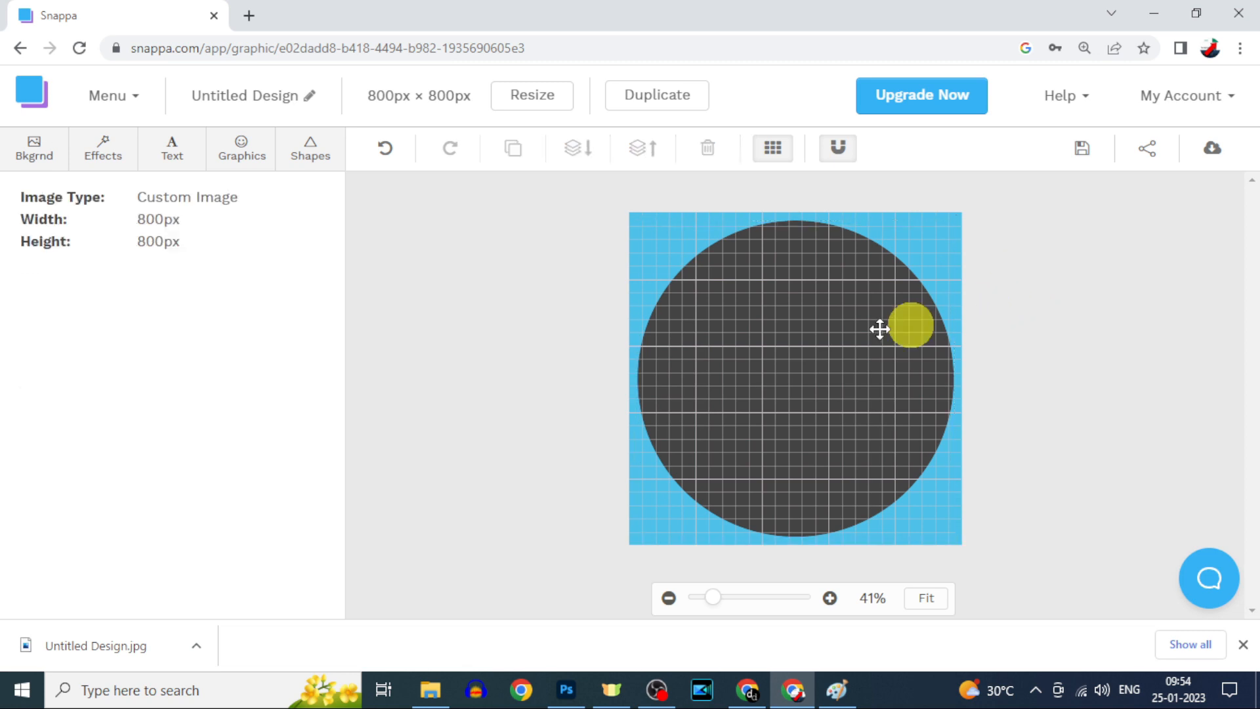
{"action": "left_click", "coordinate": [812, 342]}
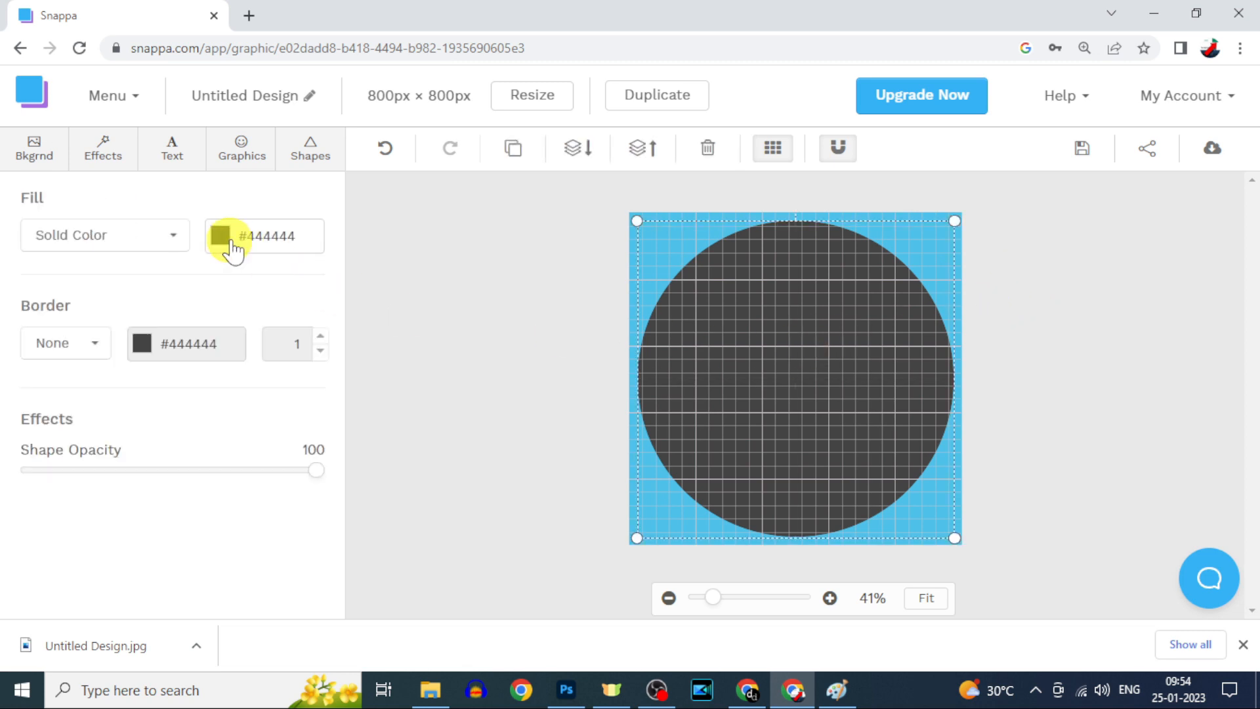
{"action": "left_click", "coordinate": [220, 236]}
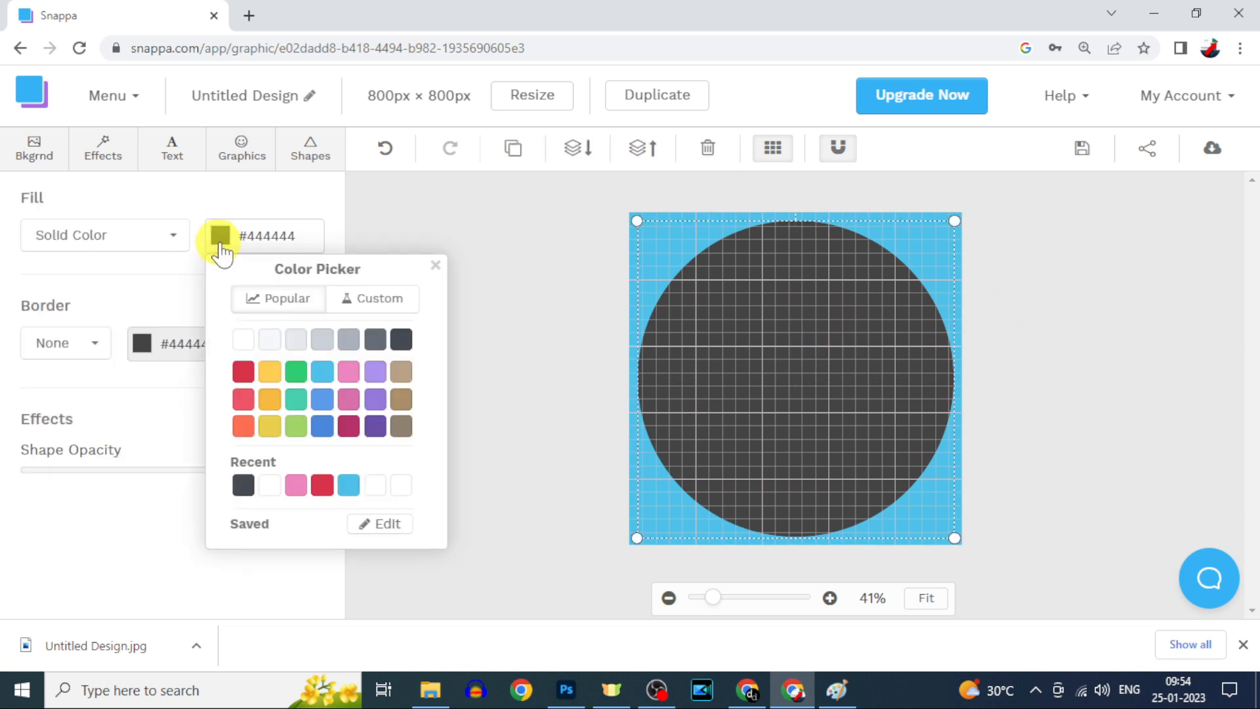
{"action": "left_click", "coordinate": [275, 372]}
{"action": "left_click", "coordinate": [447, 264]}
Step: Add a second circle inside the yellow one, enlarge it, and fill it white (#ffffff)
{"action": "left_click", "coordinate": [313, 161]}
{"action": "left_click", "coordinate": [207, 300]}
{"action": "left_click", "coordinate": [844, 340]}
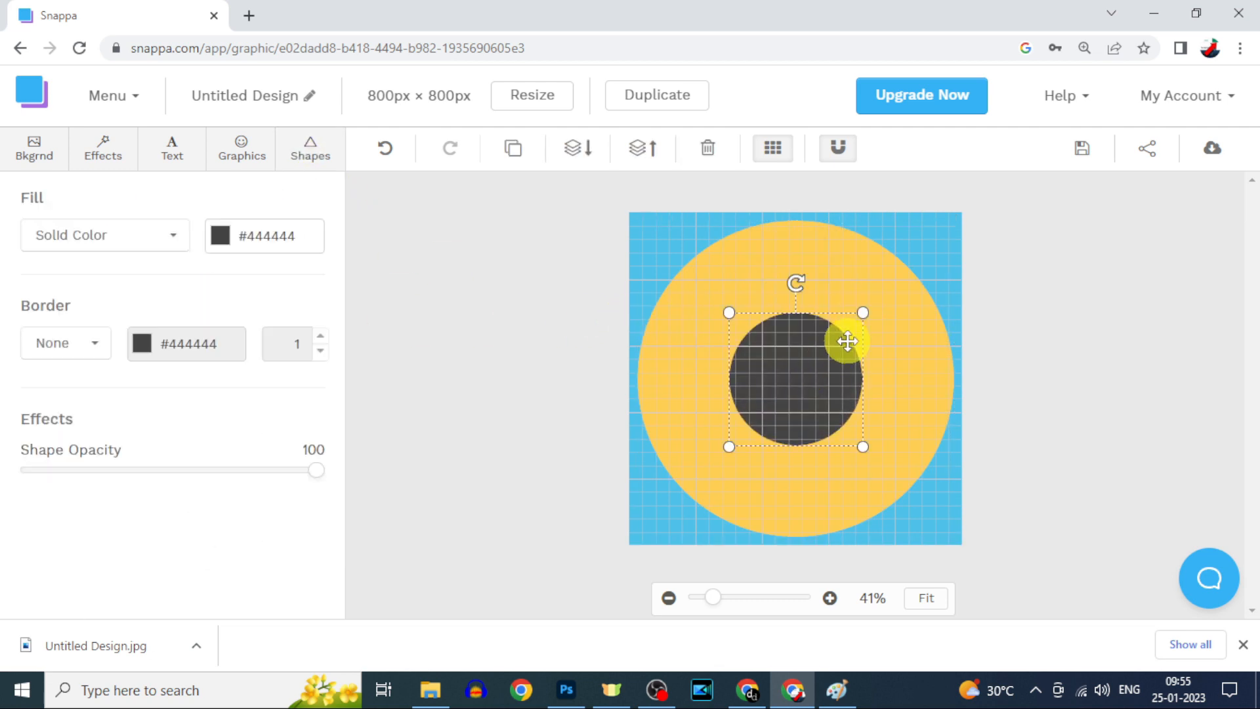
{"action": "left_click_drag", "start_coordinate": [861, 313], "coordinate": [917, 259]}
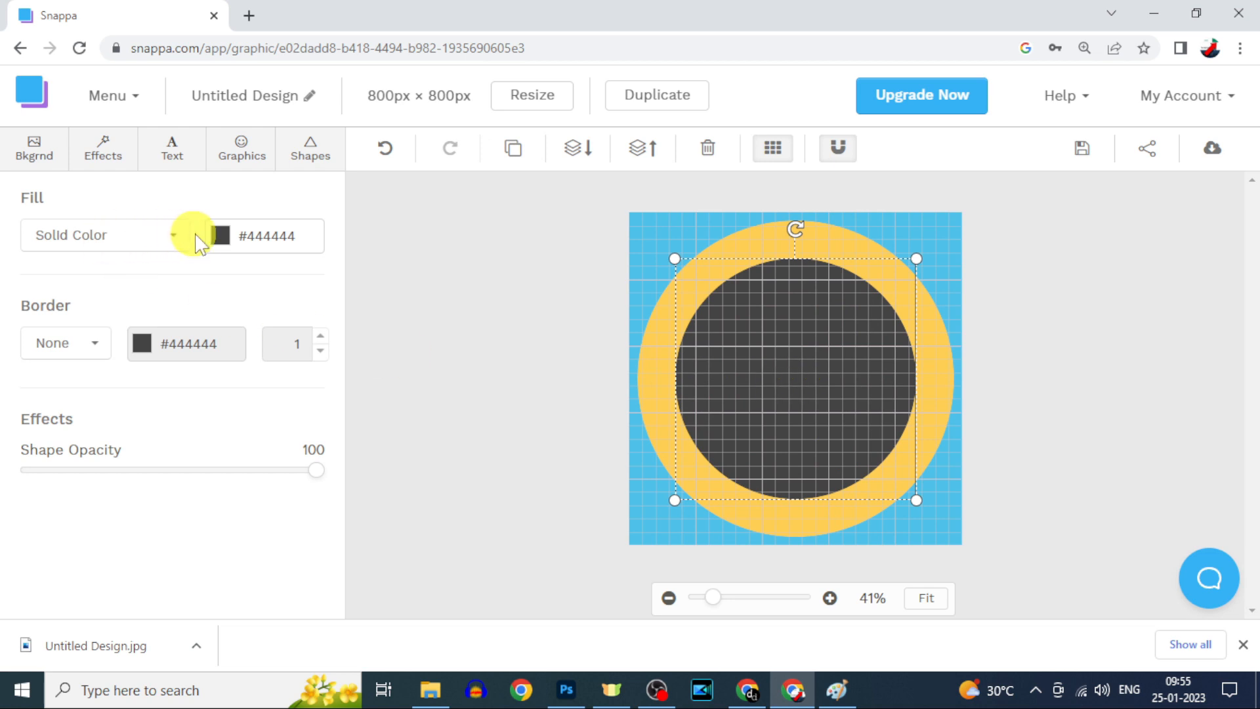
{"action": "left_click", "coordinate": [222, 240]}
{"action": "left_click", "coordinate": [245, 343]}
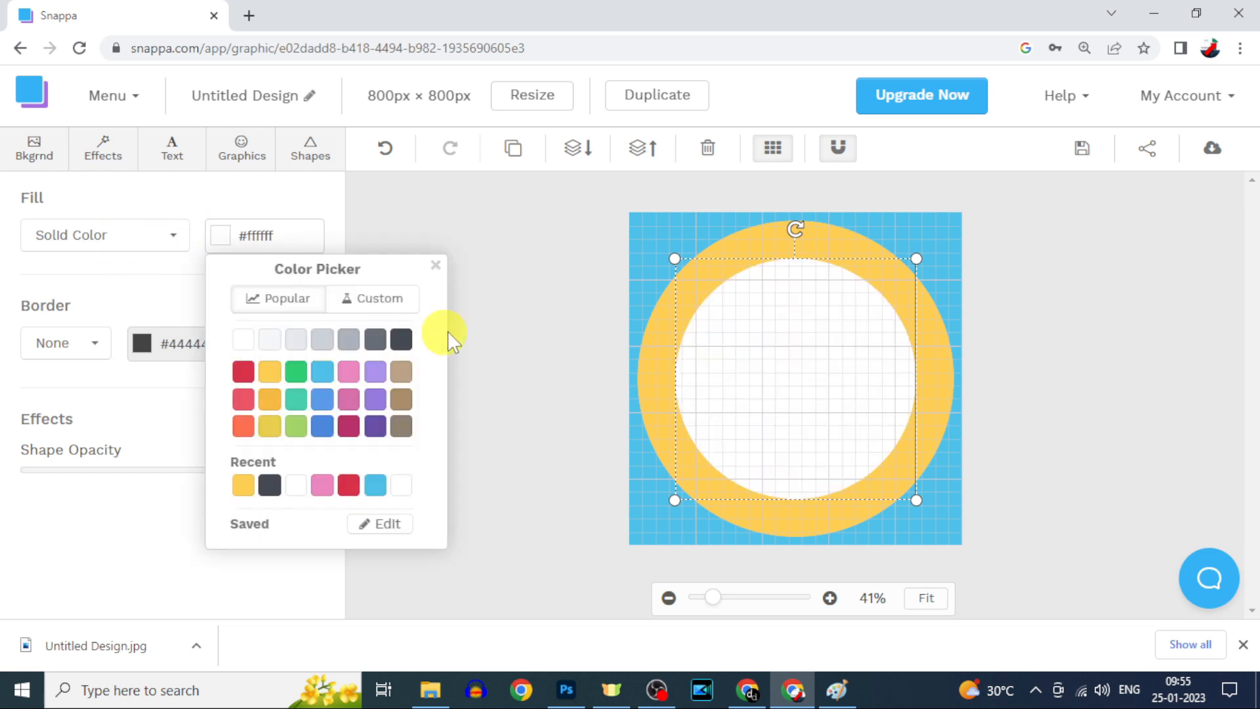
{"action": "left_click", "coordinate": [411, 287]}
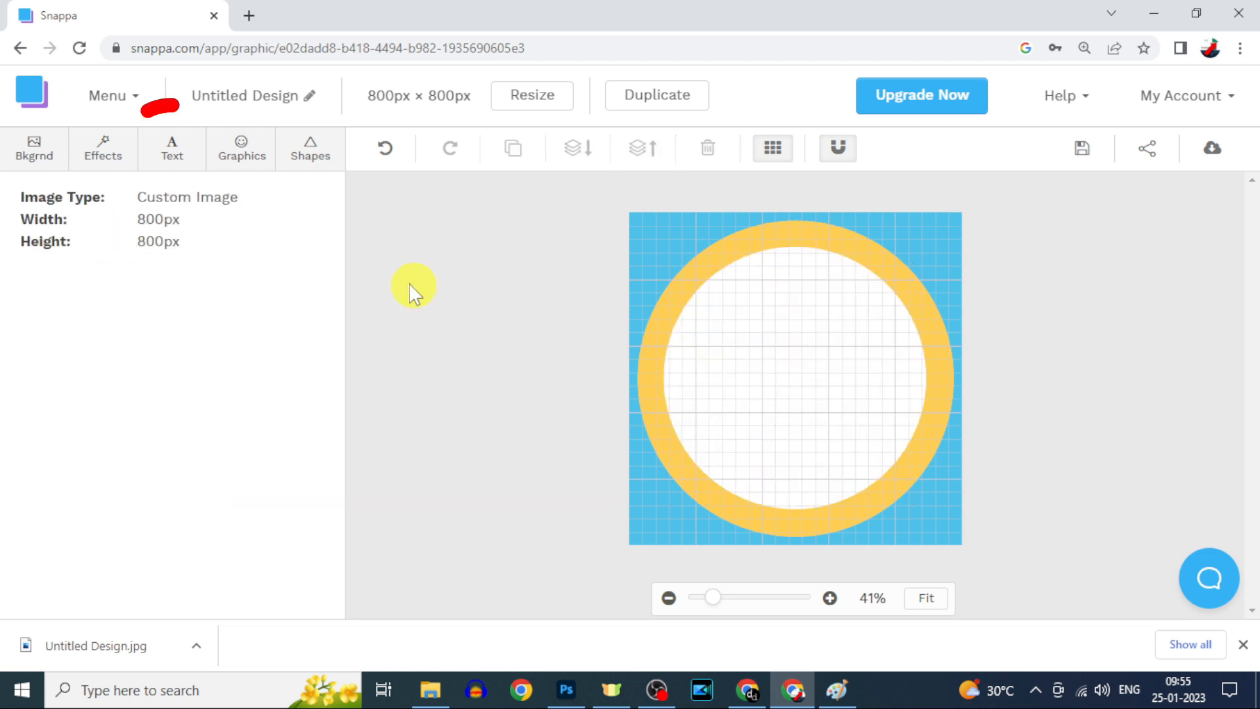
Step: Add a heading text box and set its font size to 135
{"action": "left_click", "coordinate": [174, 164]}
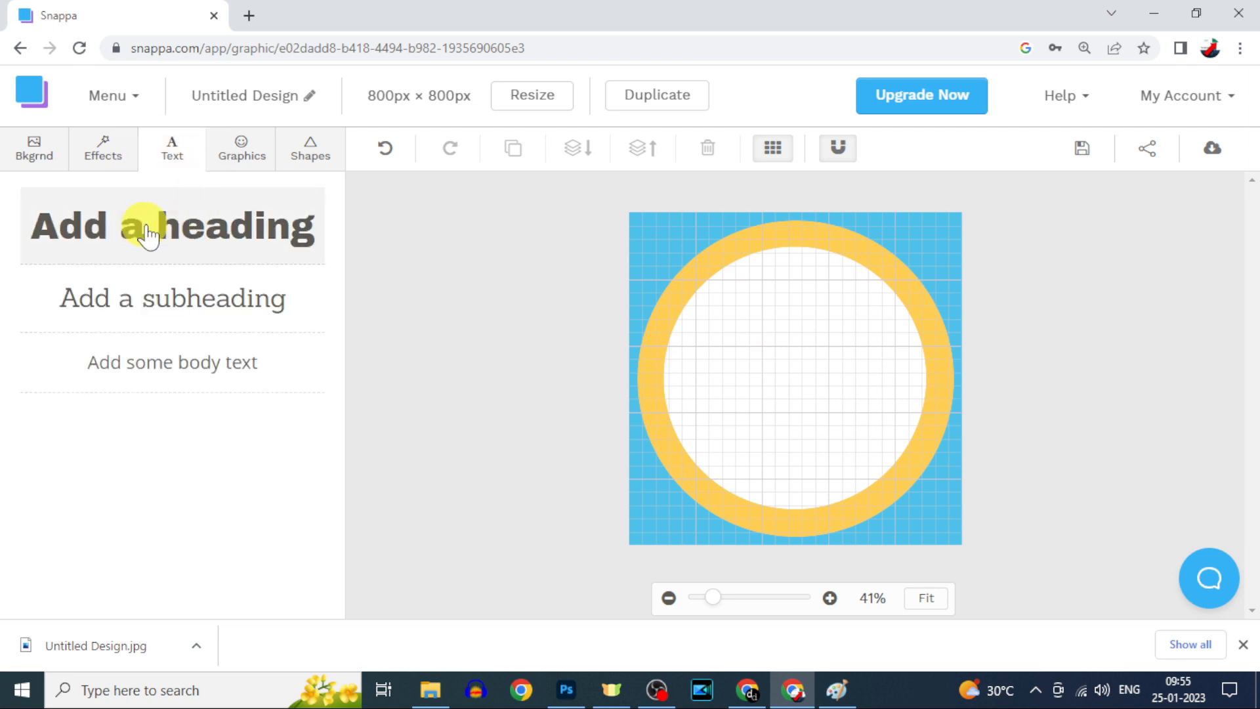
{"action": "left_click", "coordinate": [207, 235]}
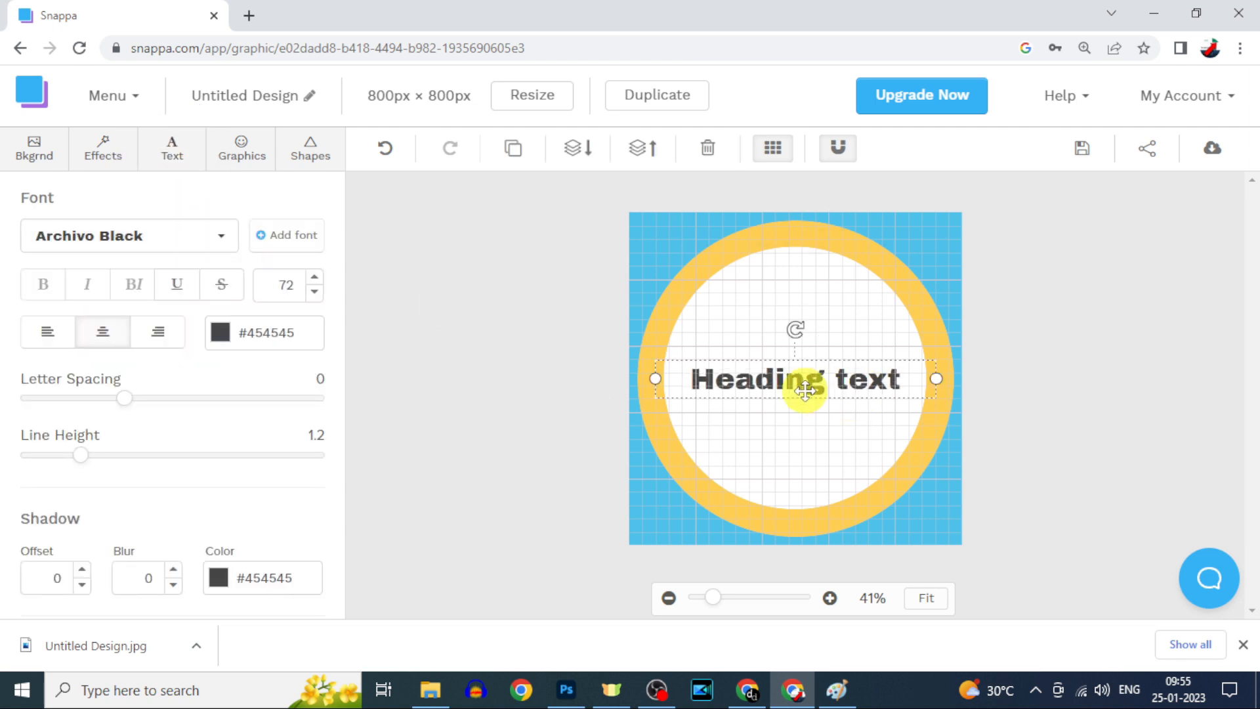
{"action": "left_click", "coordinate": [222, 244]}
{"action": "scroll", "coordinate": [218, 532], "scroll_direction": "down", "scroll_amount": 5}
{"action": "scroll", "coordinate": [214, 460], "scroll_direction": "up", "scroll_amount": 6}
{"action": "scroll", "coordinate": [208, 425], "scroll_direction": "up", "scroll_amount": 3}
{"action": "left_click", "coordinate": [235, 223]}
{"action": "left_click", "coordinate": [220, 332]}
{"action": "left_click", "coordinate": [244, 491]}
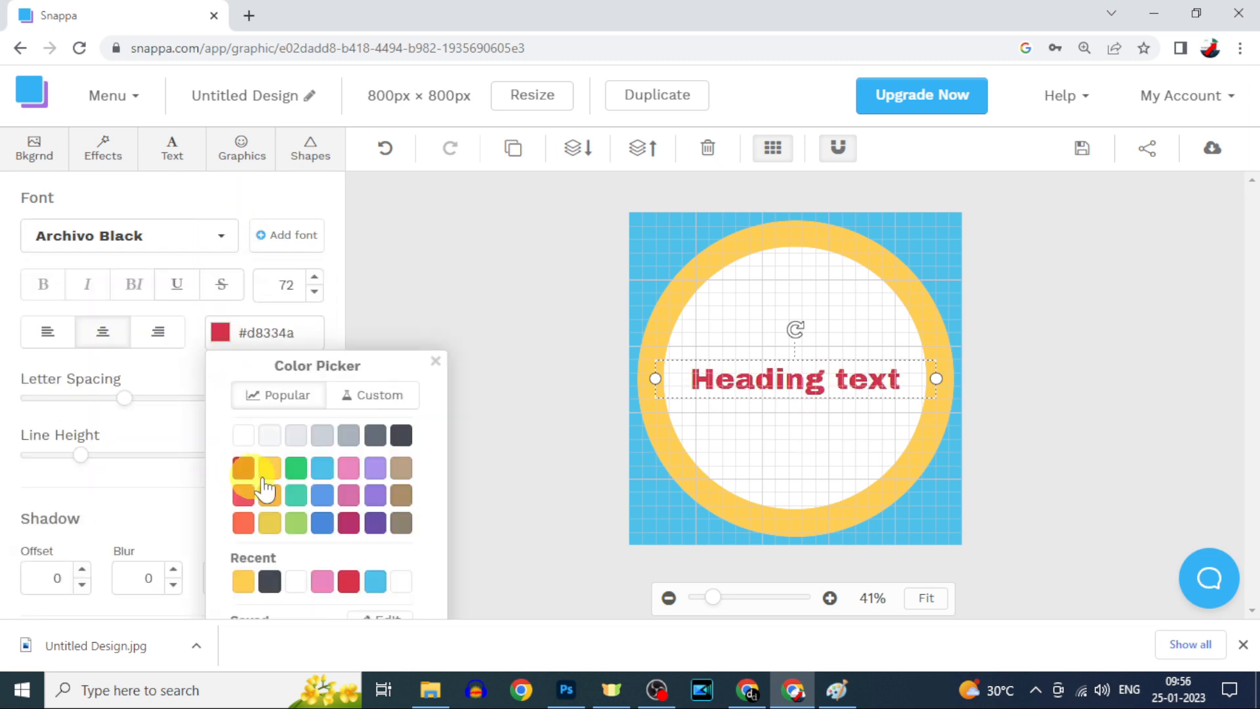
{"action": "left_click", "coordinate": [328, 473]}
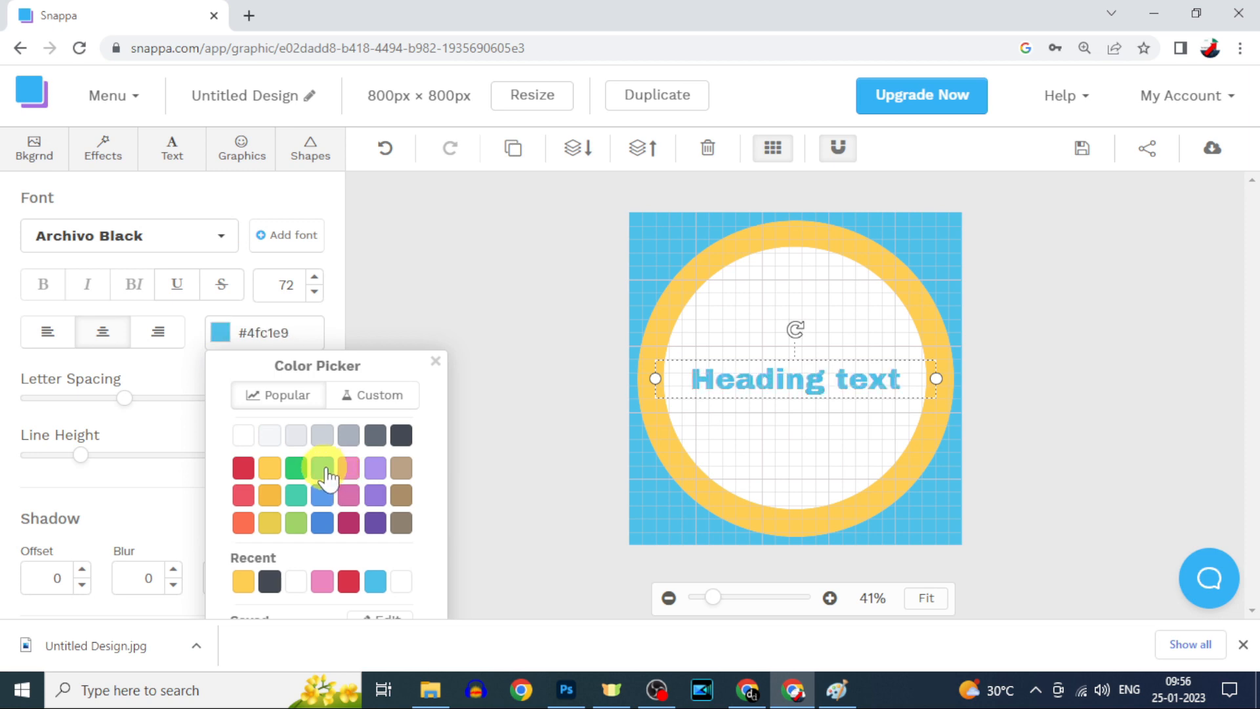
{"action": "left_click", "coordinate": [313, 198]}
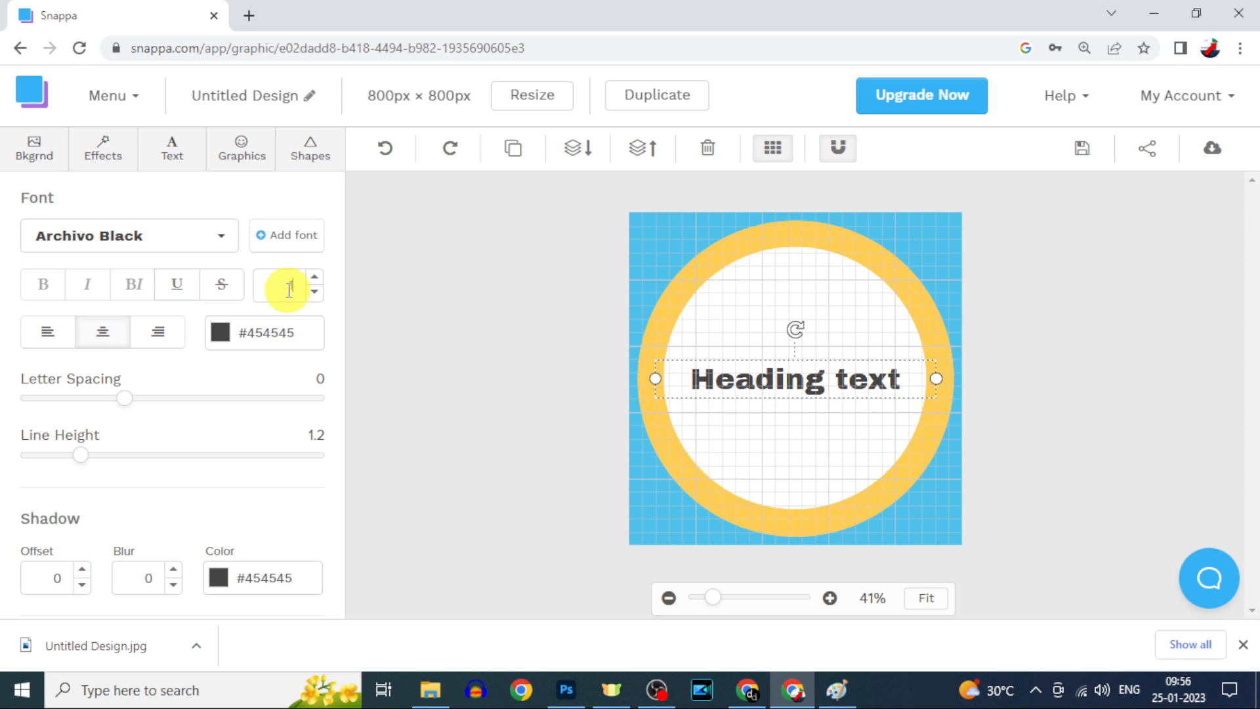
{"action": "key", "text": "Return"}
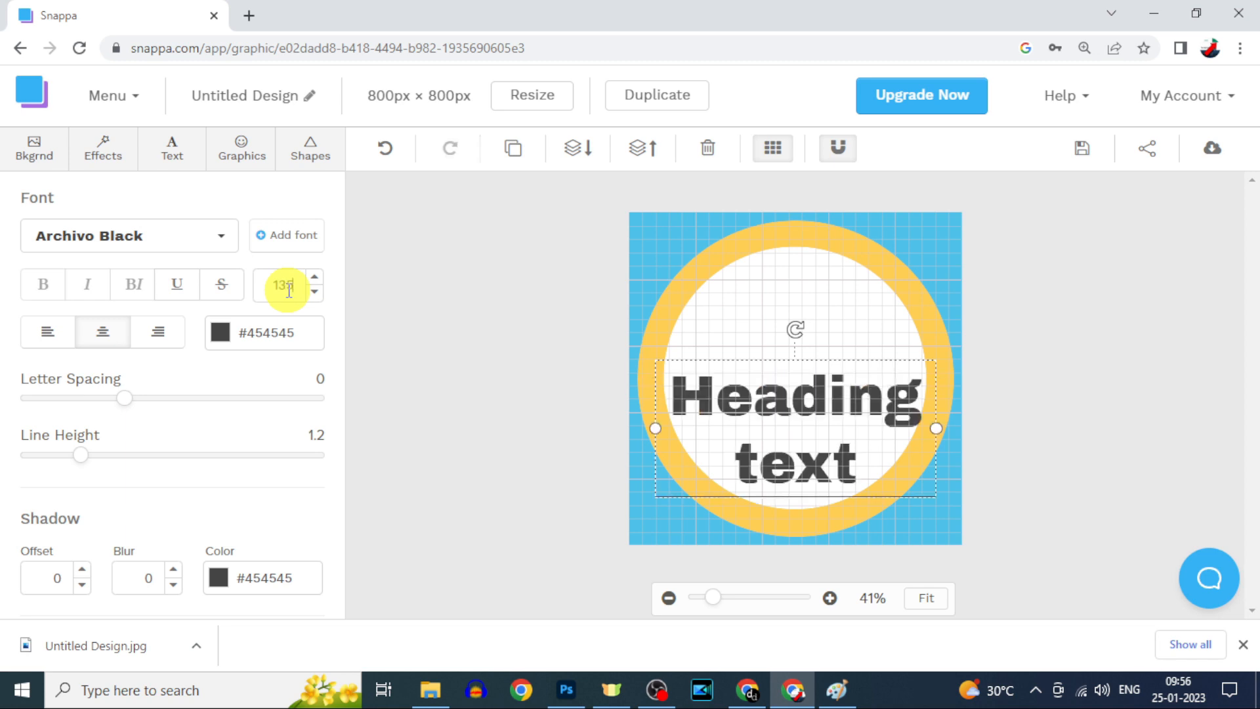
Step: Change the heading text to 'daily' and move it up into the top of the ring
{"action": "double_click", "coordinate": [775, 408]}
{"action": "type", "text": "daily"}
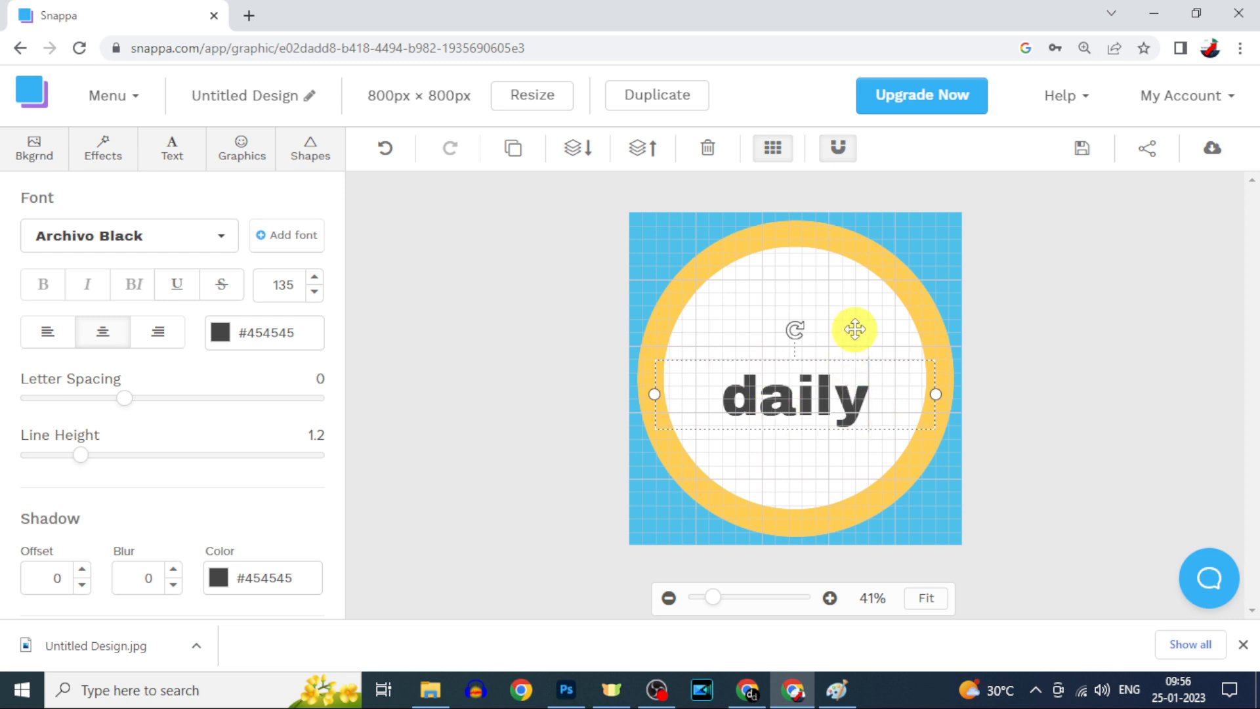
{"action": "left_click", "coordinate": [845, 355]}
{"action": "left_click_drag", "start_coordinate": [813, 393], "coordinate": [796, 319]}
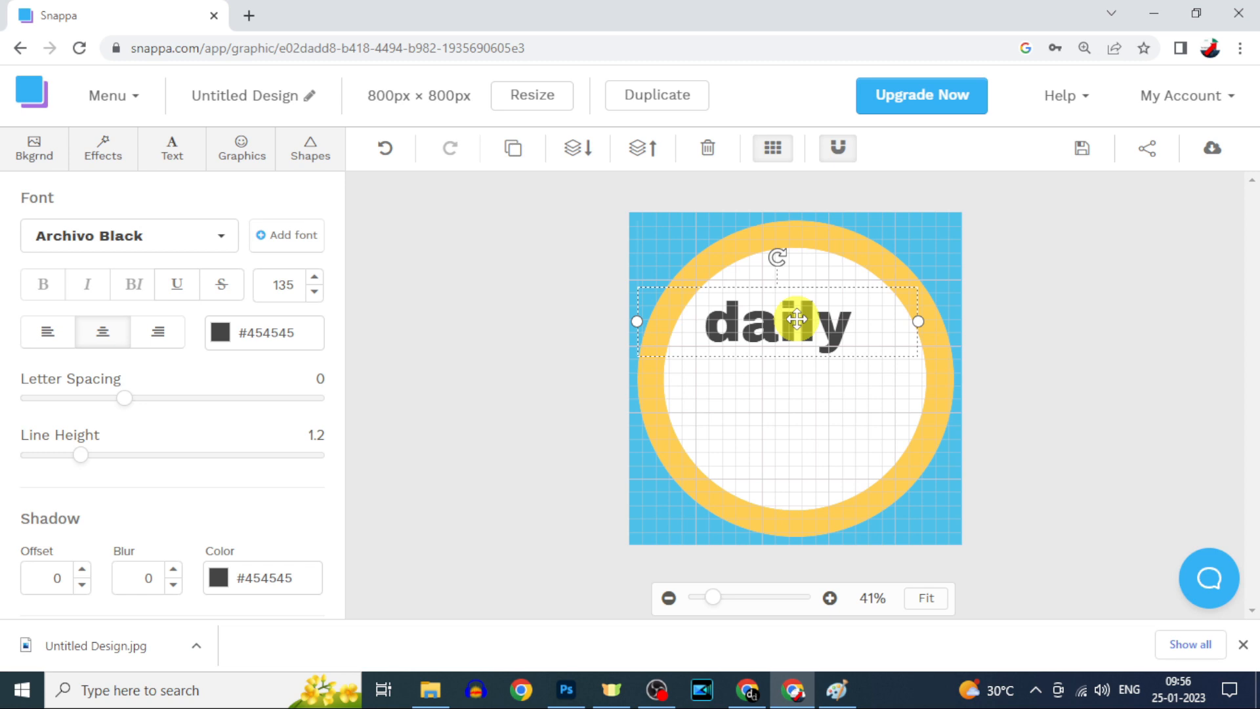
{"action": "left_click", "coordinate": [570, 427]}
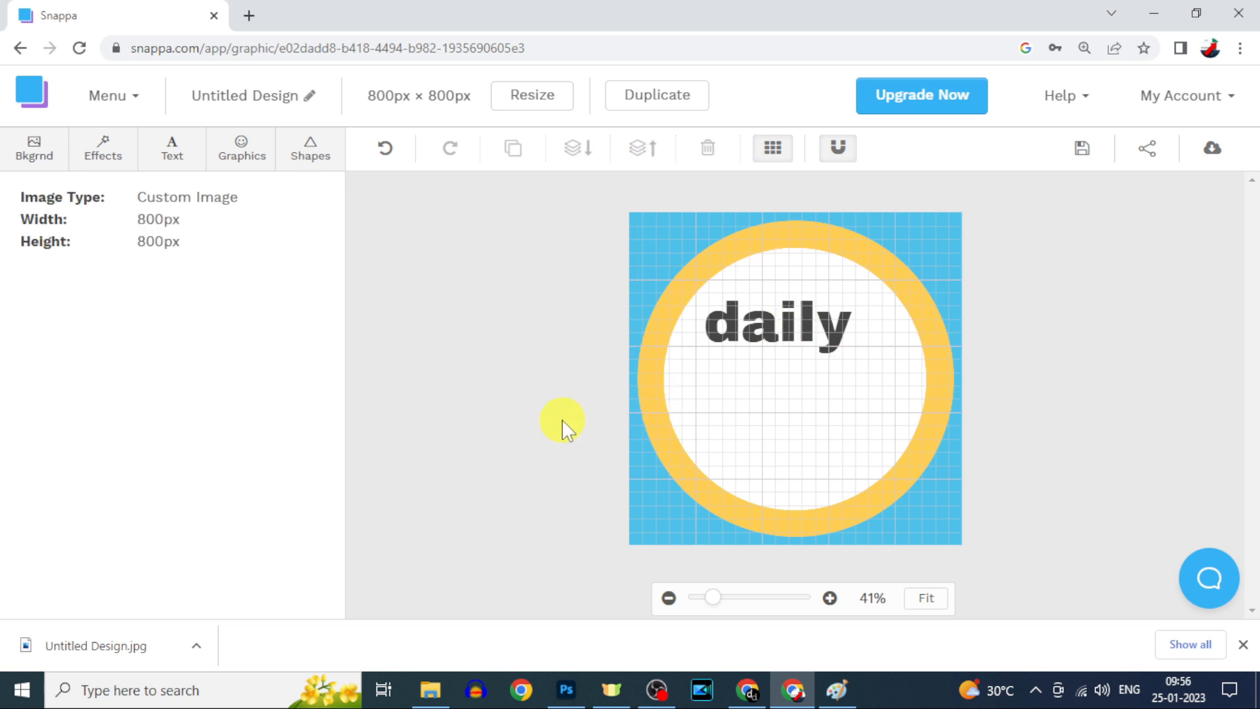
Step: Add a subheading reading 'doubts' at size 120, placed below and right of 'daily'
{"action": "left_click", "coordinate": [172, 153]}
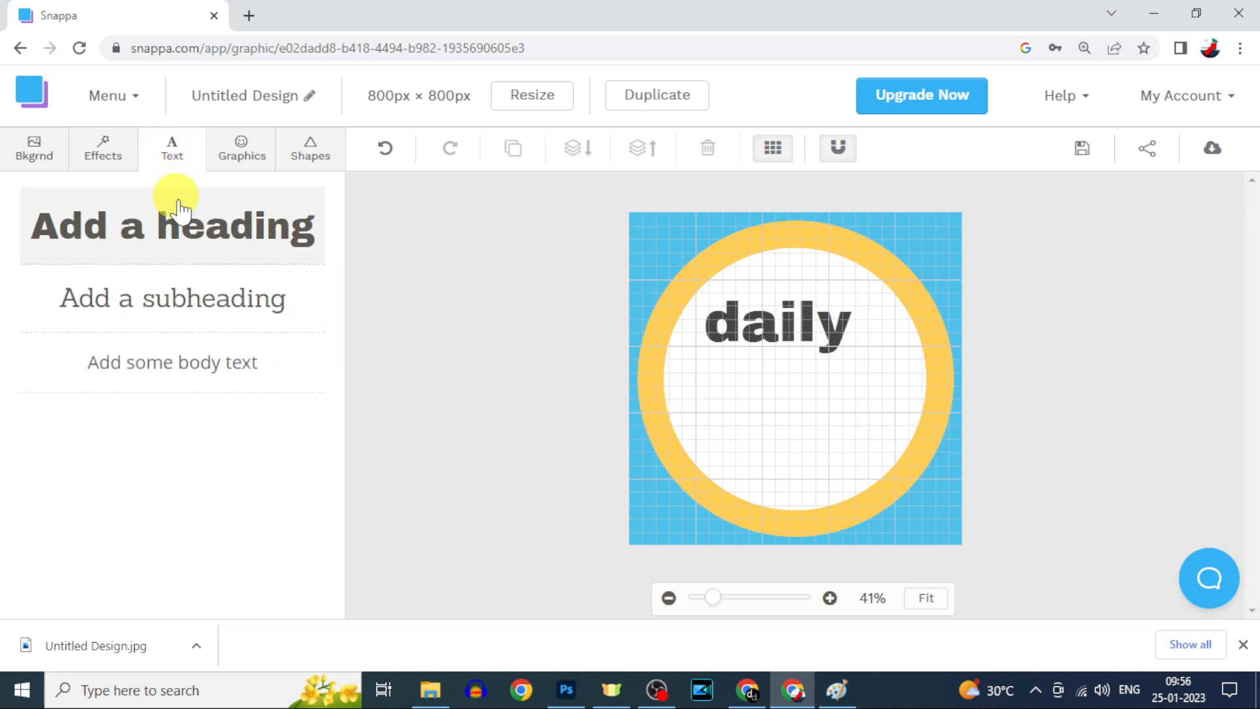
{"action": "left_click", "coordinate": [138, 320]}
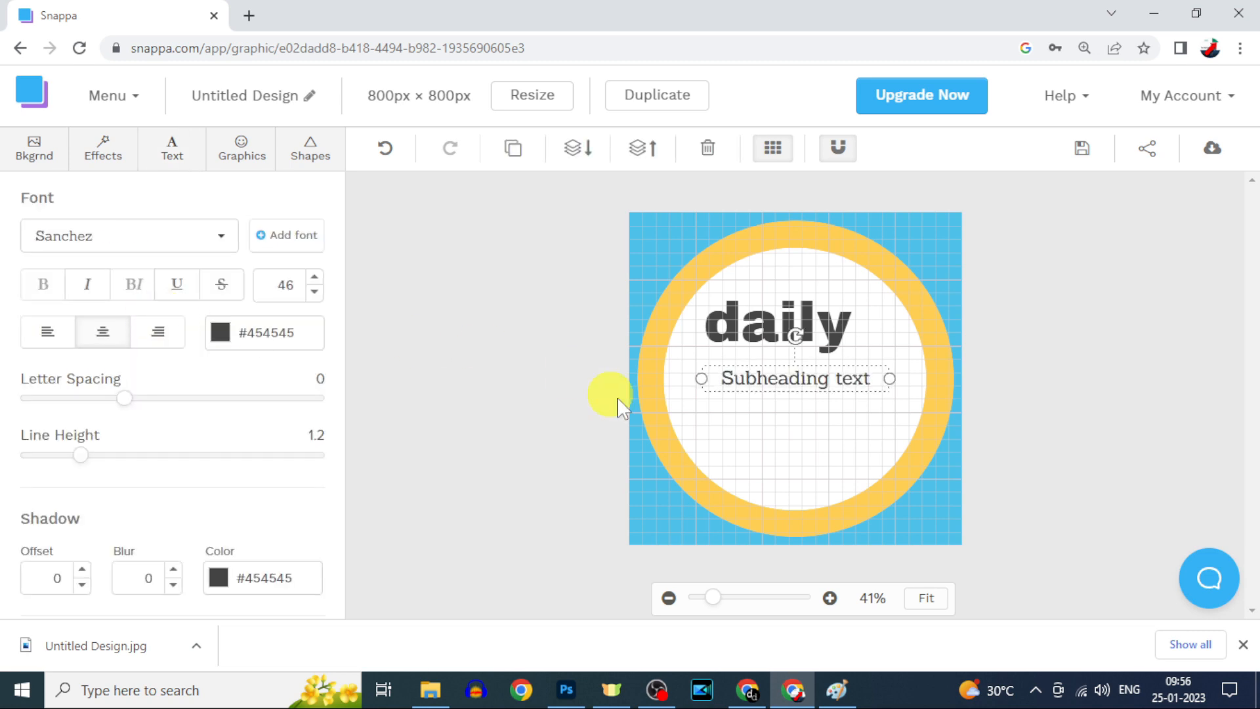
{"action": "double_click", "coordinate": [779, 379]}
{"action": "type", "text": "doubts"}
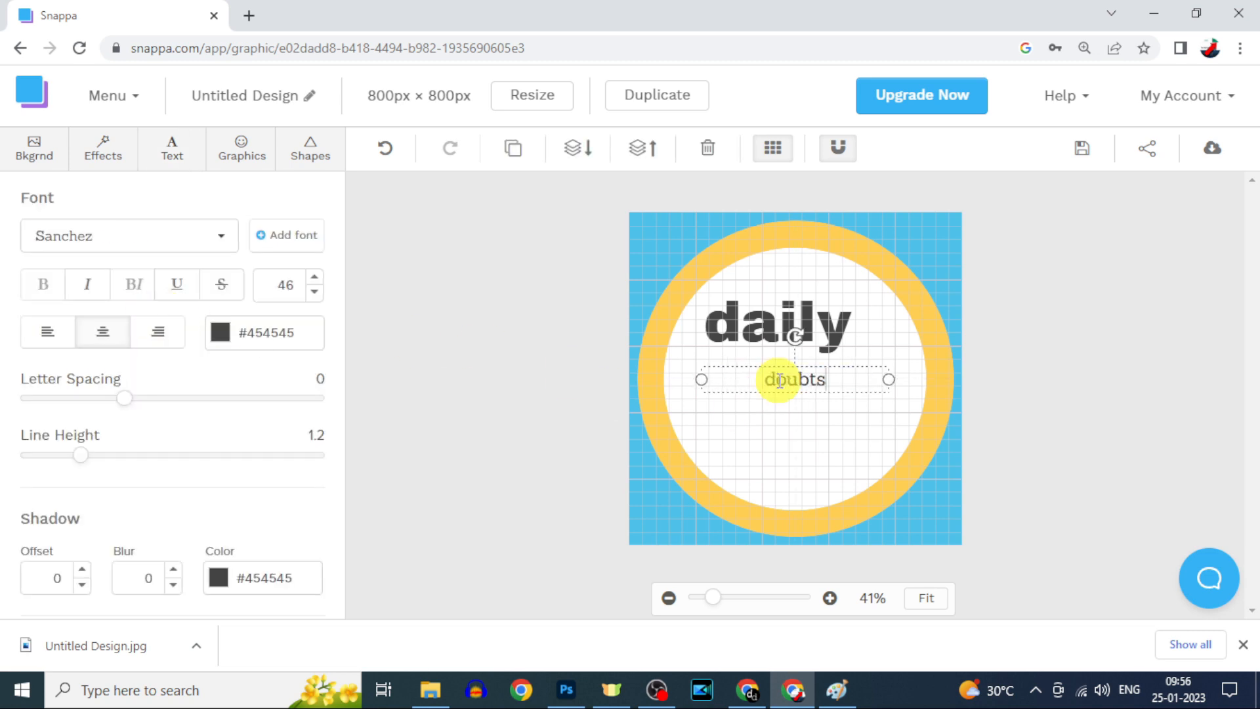
{"action": "double_click", "coordinate": [286, 285]}
{"action": "type", "text": "120"}
{"action": "left_click", "coordinate": [790, 411]}
{"action": "left_click_drag", "start_coordinate": [787, 411], "coordinate": [821, 402]}
{"action": "left_click", "coordinate": [244, 156]}
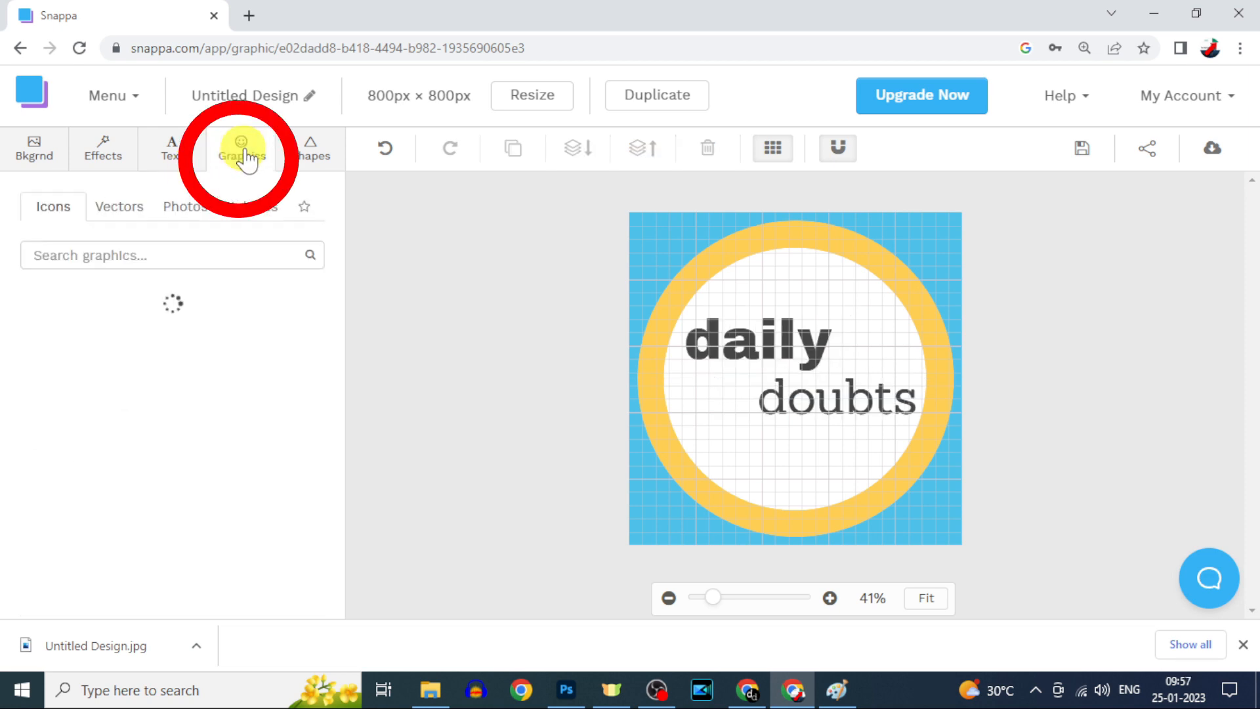
Step: Add a star from Shapes, shrink it, and place it just right of 'daily'
{"action": "scroll", "coordinate": [197, 394], "scroll_direction": "down", "scroll_amount": 10}
{"action": "scroll", "coordinate": [199, 408], "scroll_direction": "down", "scroll_amount": 3}
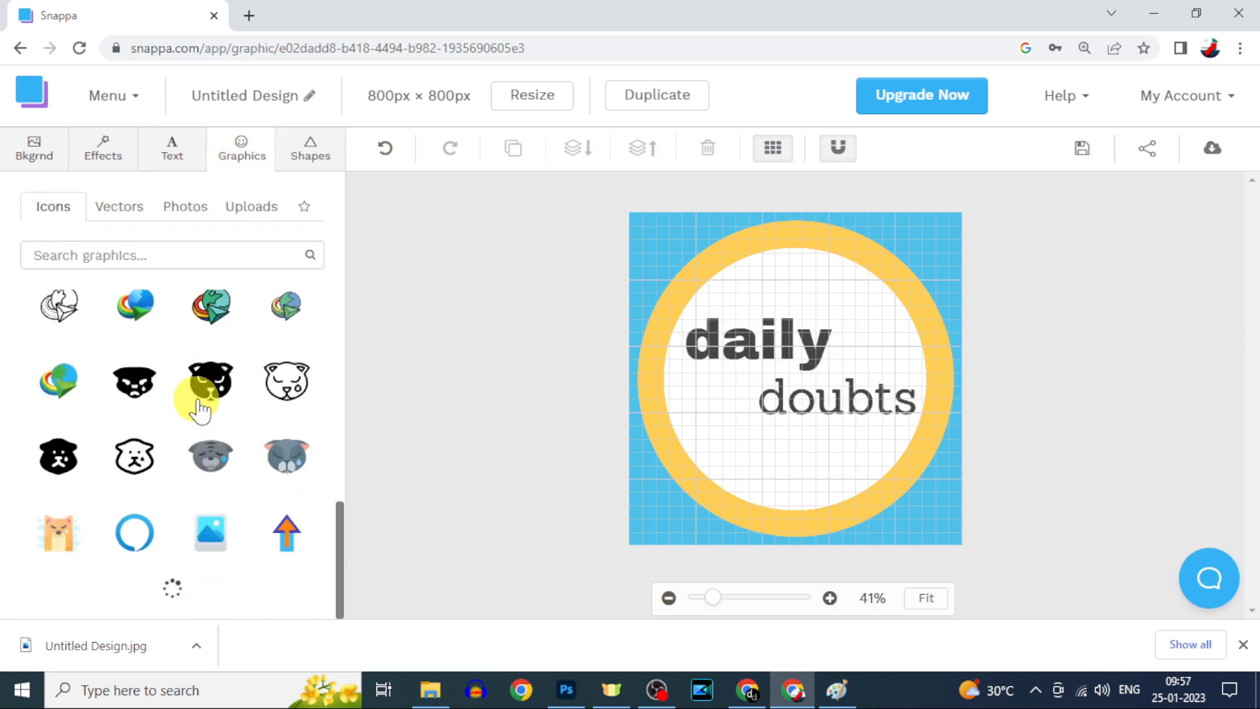
{"action": "left_click", "coordinate": [119, 206]}
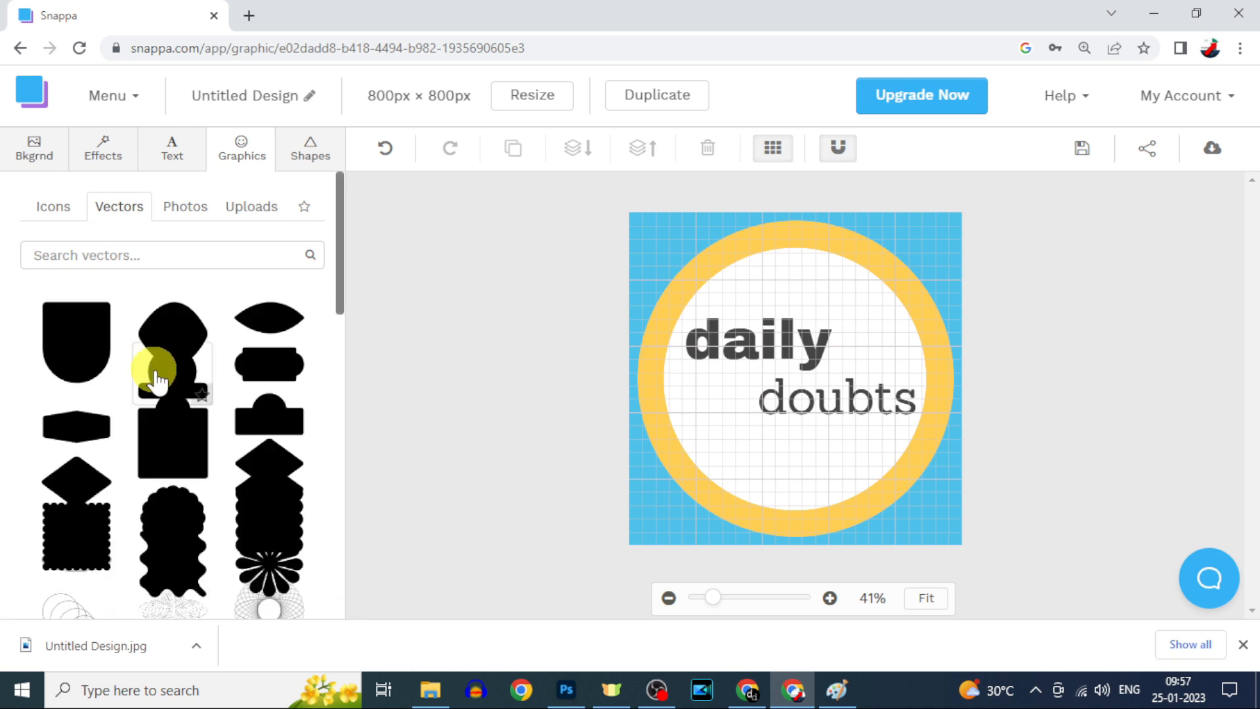
{"action": "scroll", "coordinate": [157, 377], "scroll_direction": "down", "scroll_amount": 10}
{"action": "scroll", "coordinate": [159, 378], "scroll_direction": "down", "scroll_amount": 5}
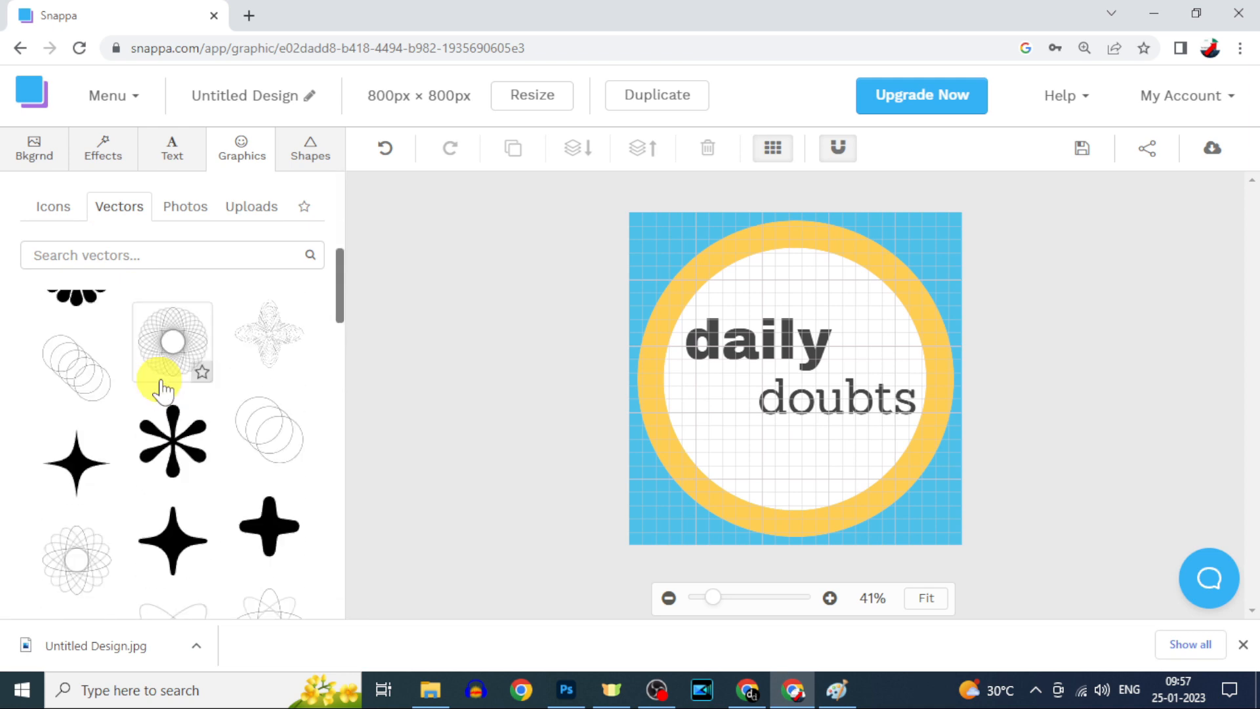
{"action": "left_click", "coordinate": [310, 161]}
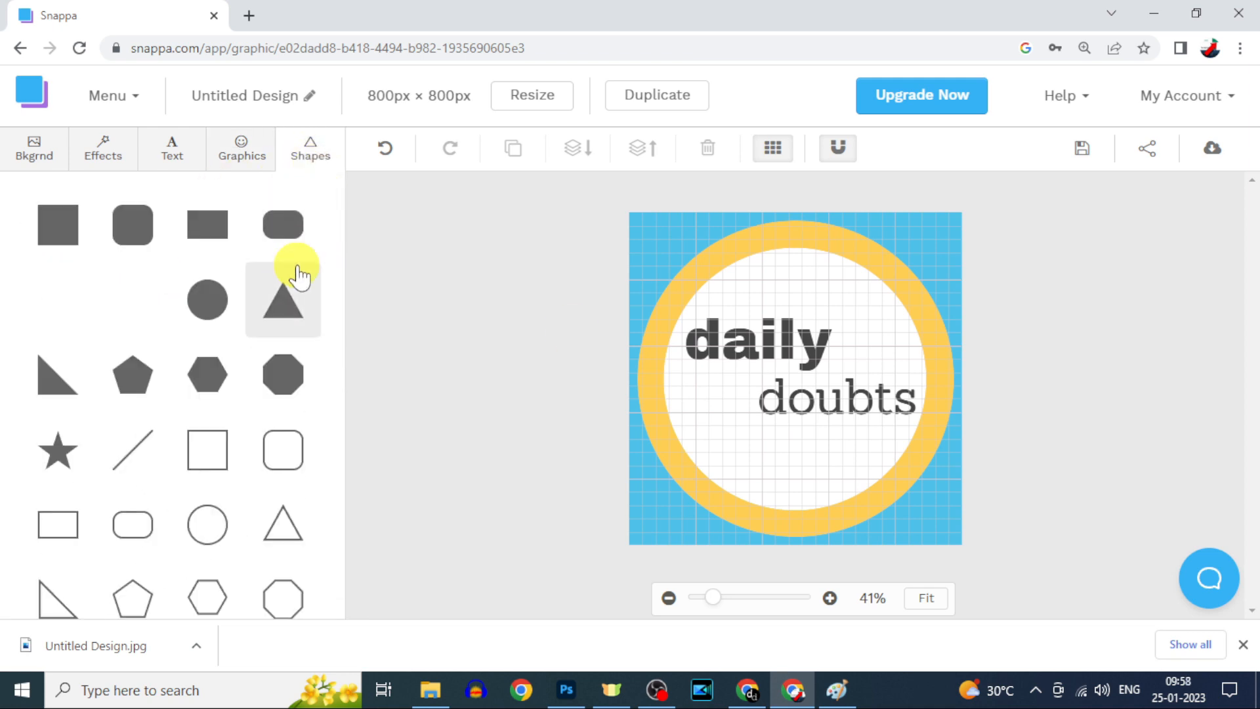
{"action": "left_click", "coordinate": [65, 459]}
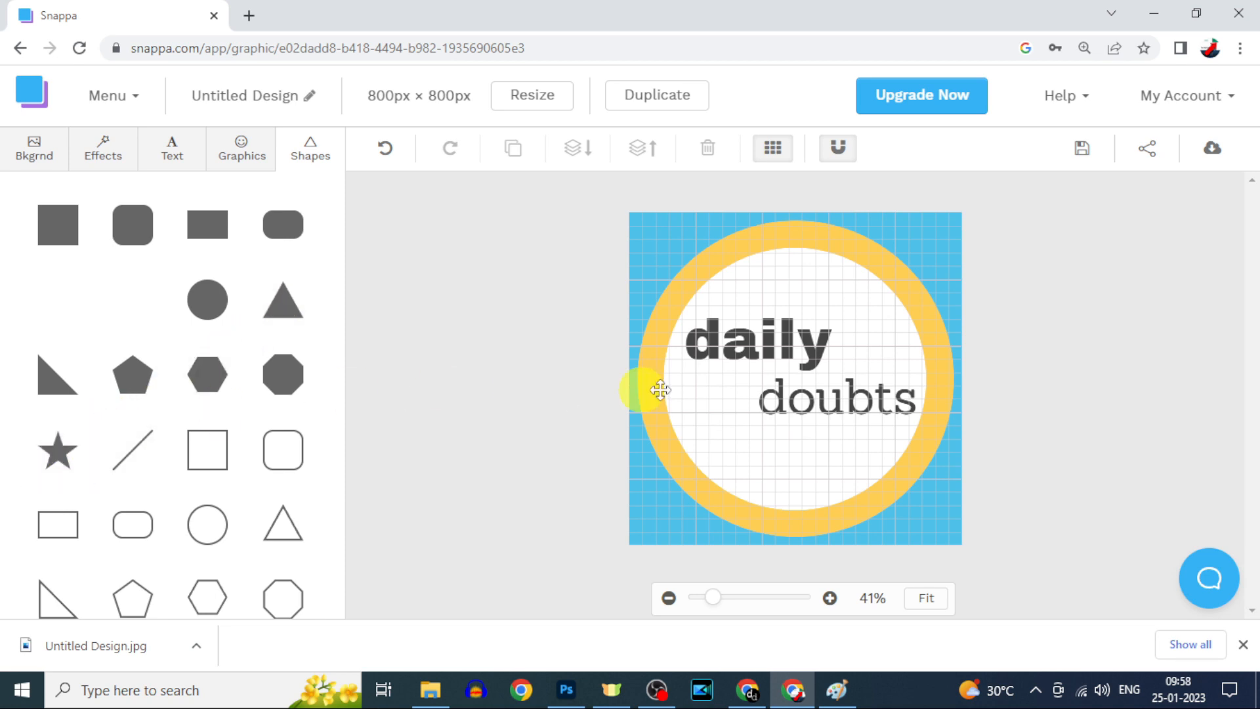
{"action": "left_click", "coordinate": [796, 372]}
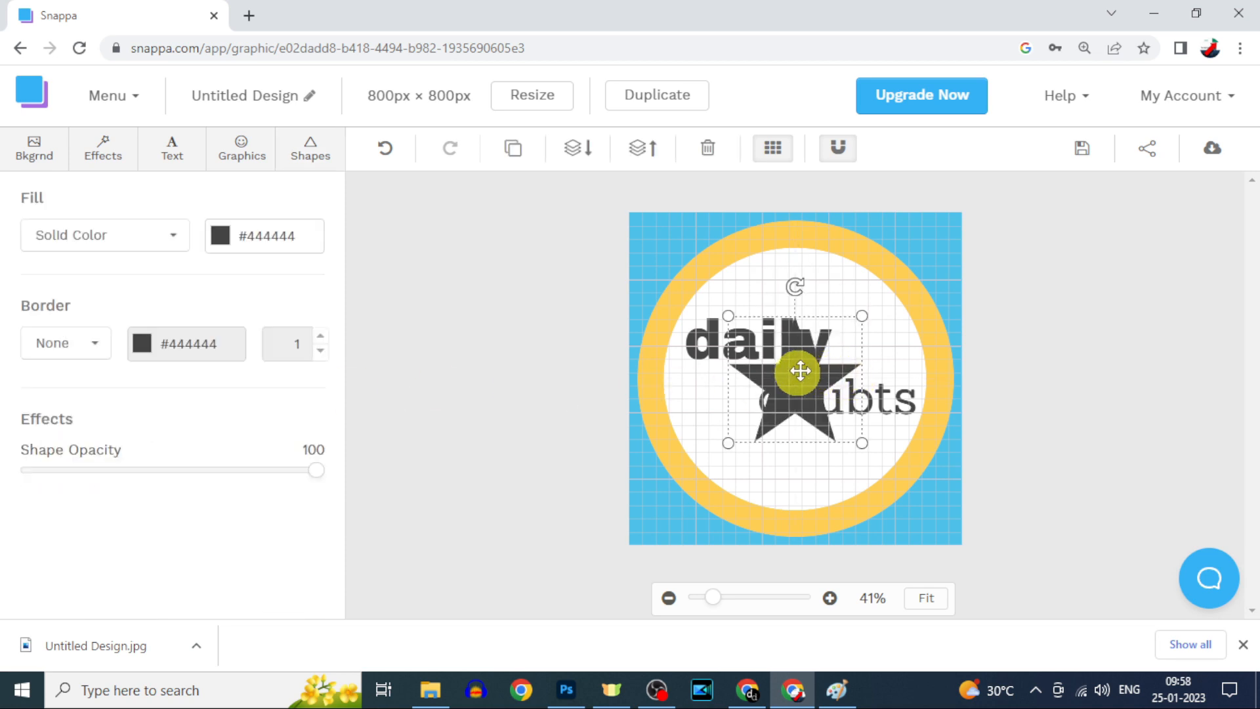
{"action": "left_click_drag", "start_coordinate": [862, 315], "coordinate": [869, 340]}
{"action": "left_click_drag", "start_coordinate": [909, 300], "coordinate": [876, 341]}
{"action": "left_click", "coordinate": [1097, 343]}
Step: Hide the alignment grid and download the design as a web-optimized JPG
{"action": "left_click", "coordinate": [773, 148]}
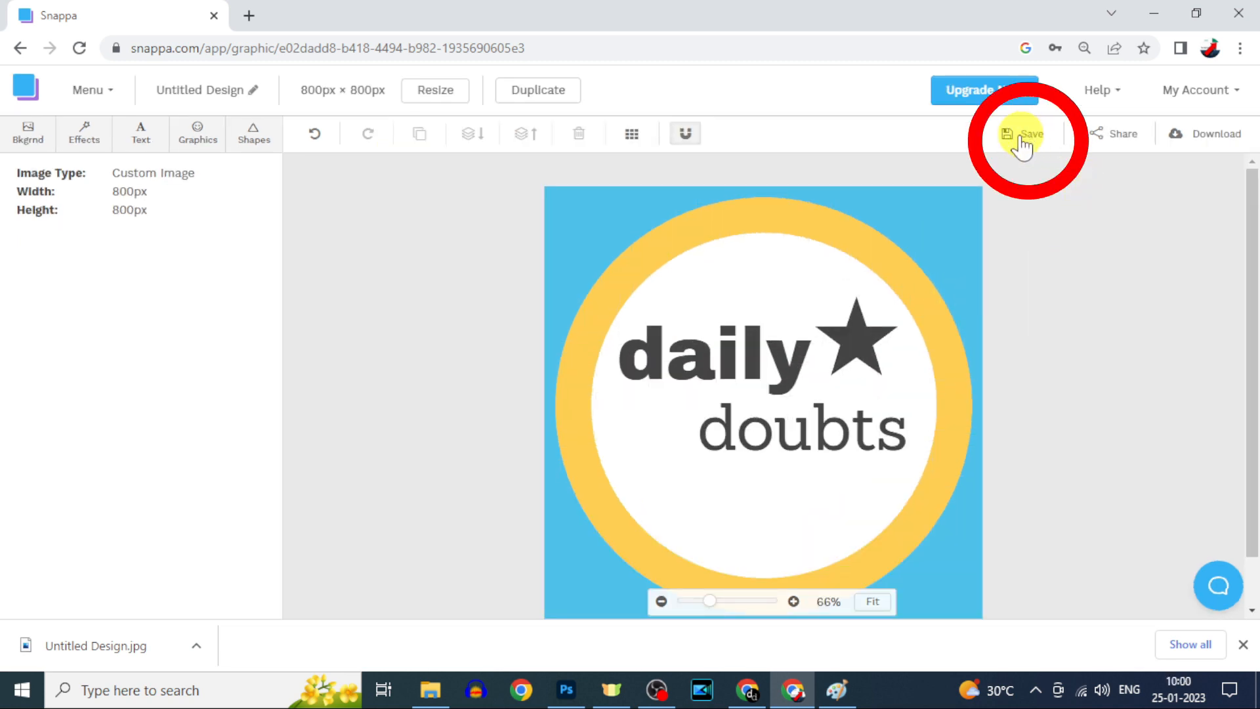
{"action": "left_click", "coordinate": [1190, 147]}
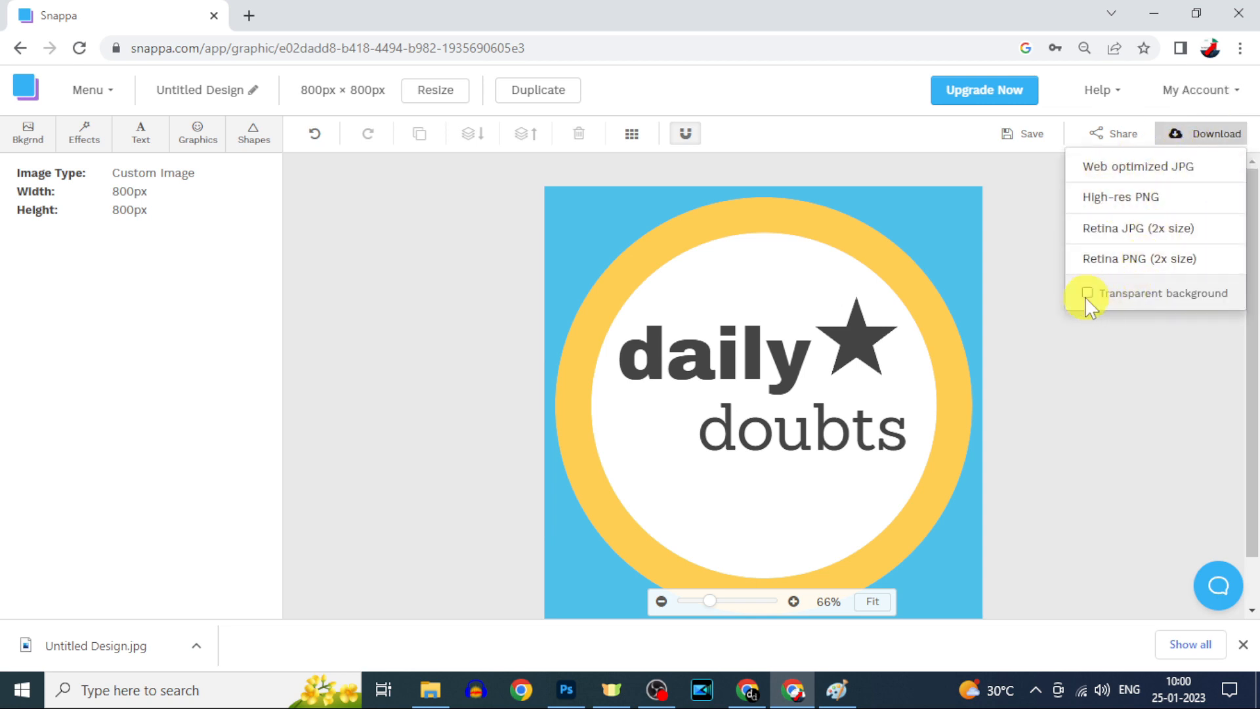
{"action": "left_click", "coordinate": [1139, 180]}
{"action": "left_click", "coordinate": [434, 690]}
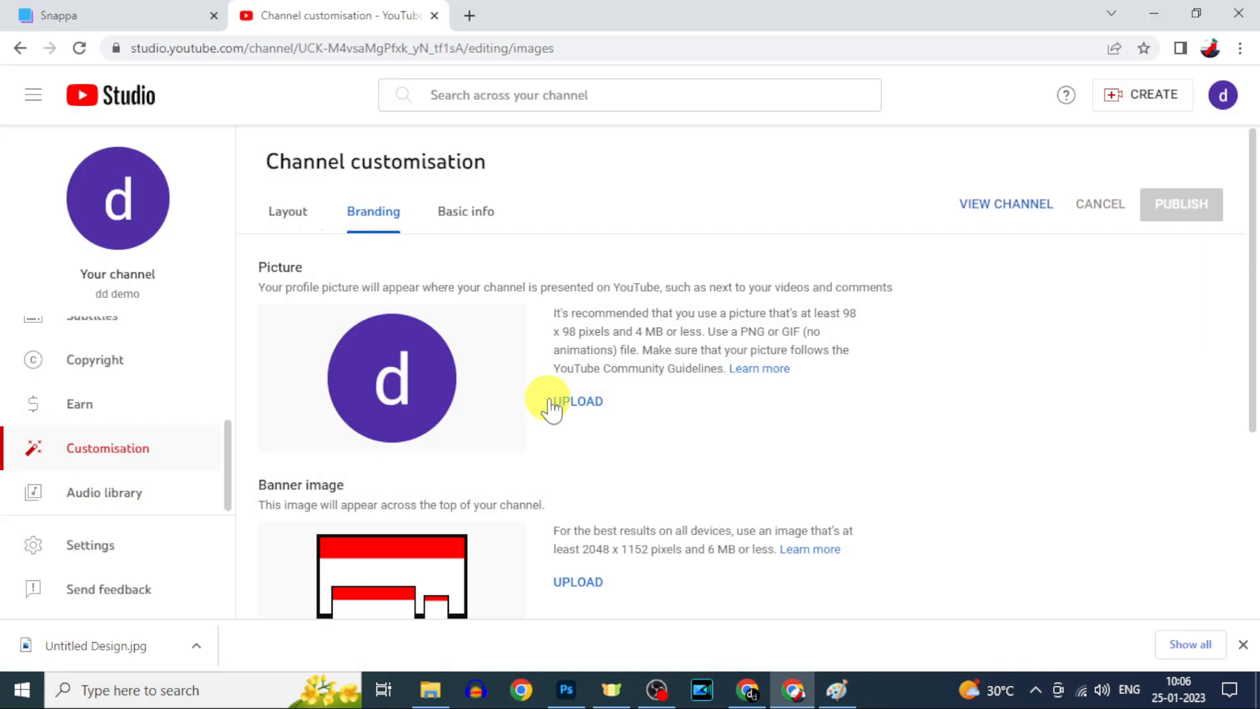
Step: Upload the Untitled-1 image as the channel picture, publish the change, and open the channel page
{"action": "left_click", "coordinate": [577, 403]}
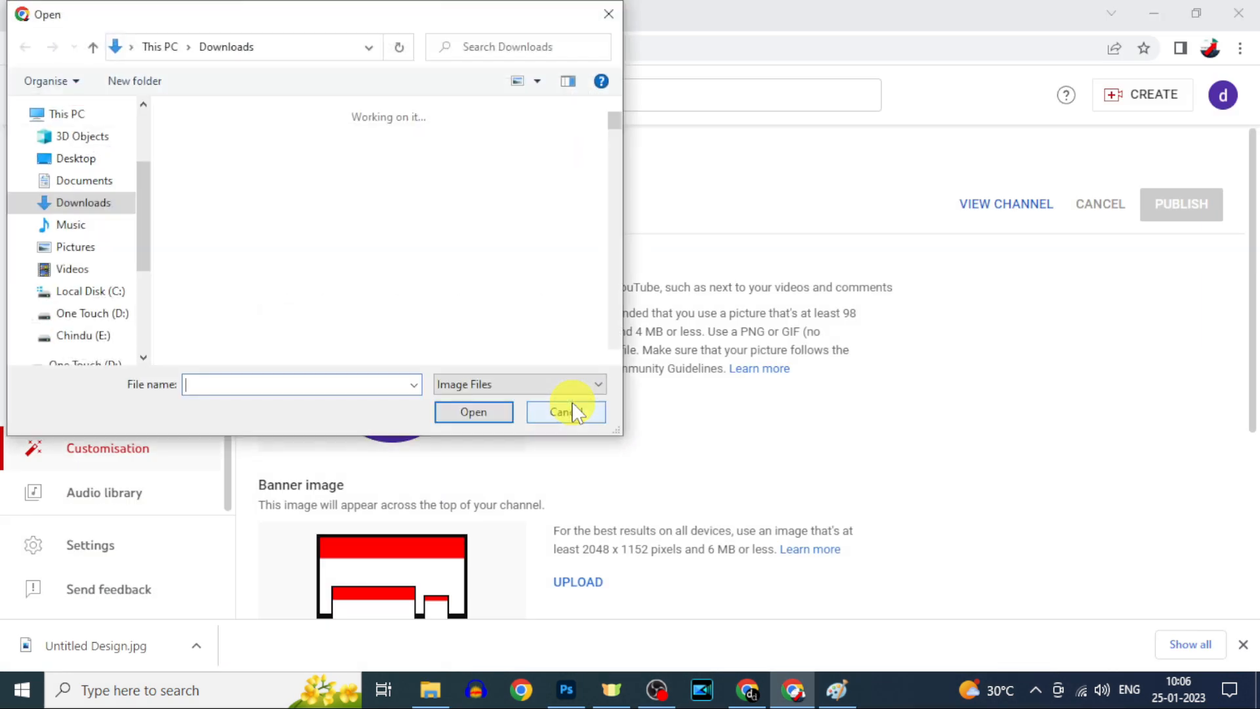
{"action": "left_click", "coordinate": [435, 176]}
{"action": "left_click", "coordinate": [474, 412]}
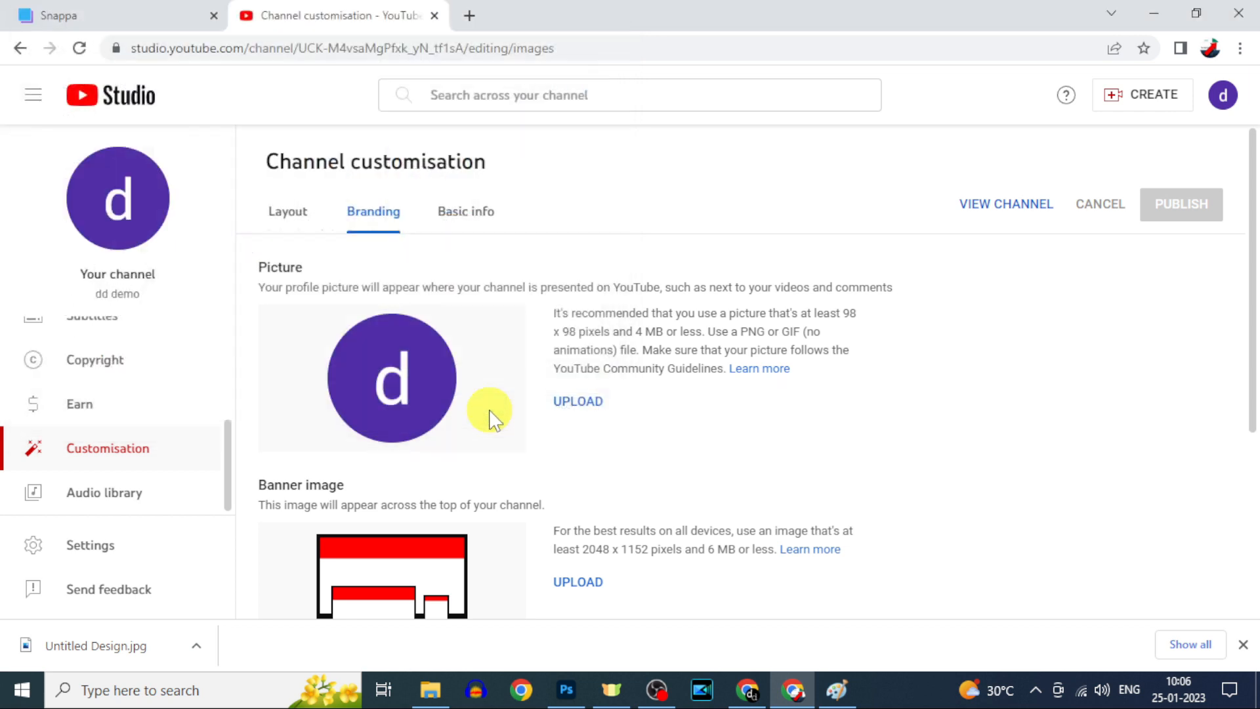
{"action": "left_click", "coordinate": [1019, 556]}
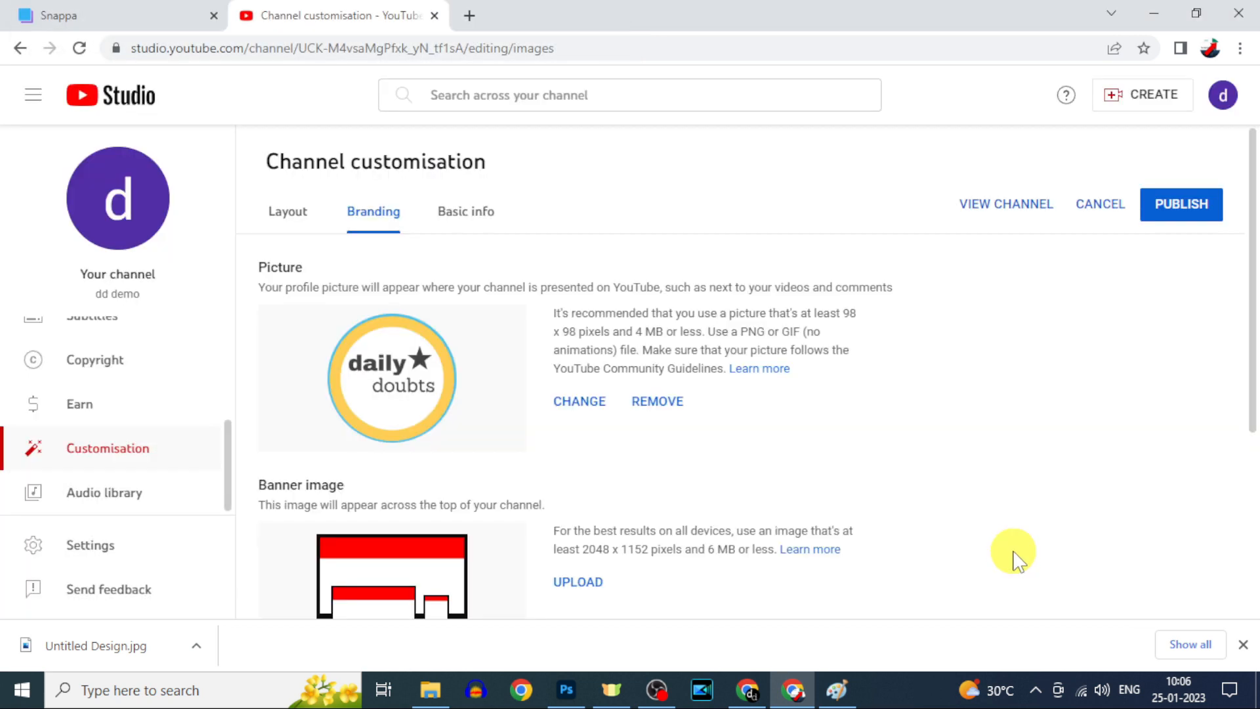
{"action": "left_click", "coordinate": [1171, 215]}
{"action": "left_click", "coordinate": [733, 614]}
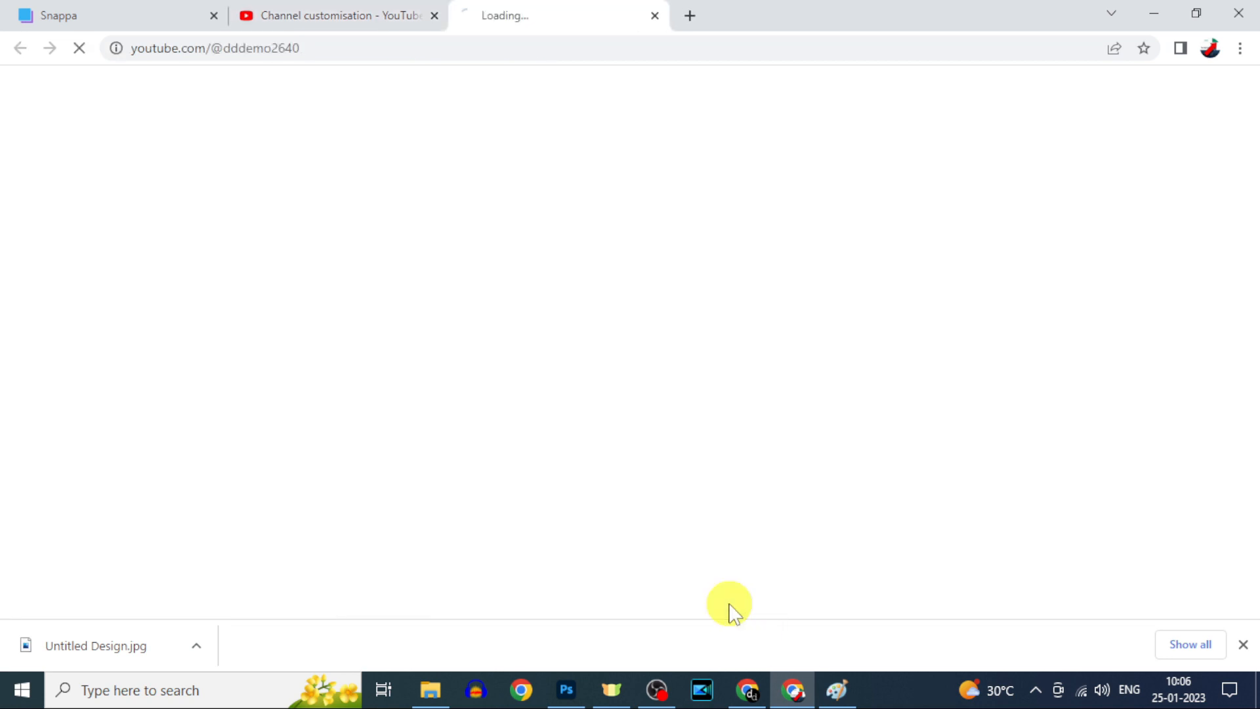